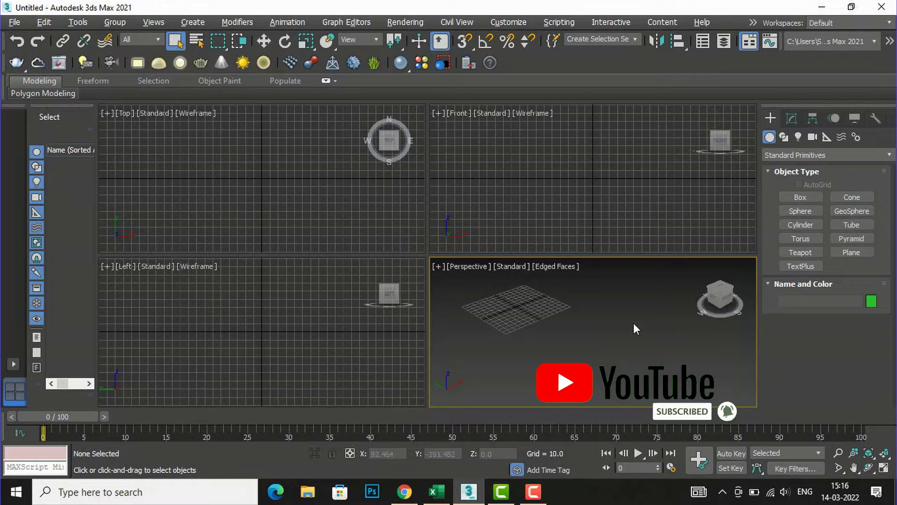
# Show the compound object types available for creation
pyautogui.click(819, 154)
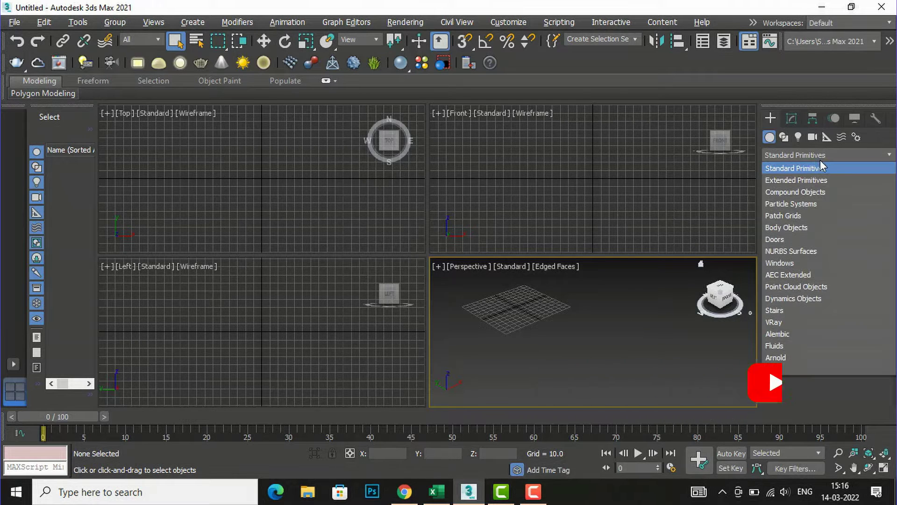
pyautogui.click(821, 191)
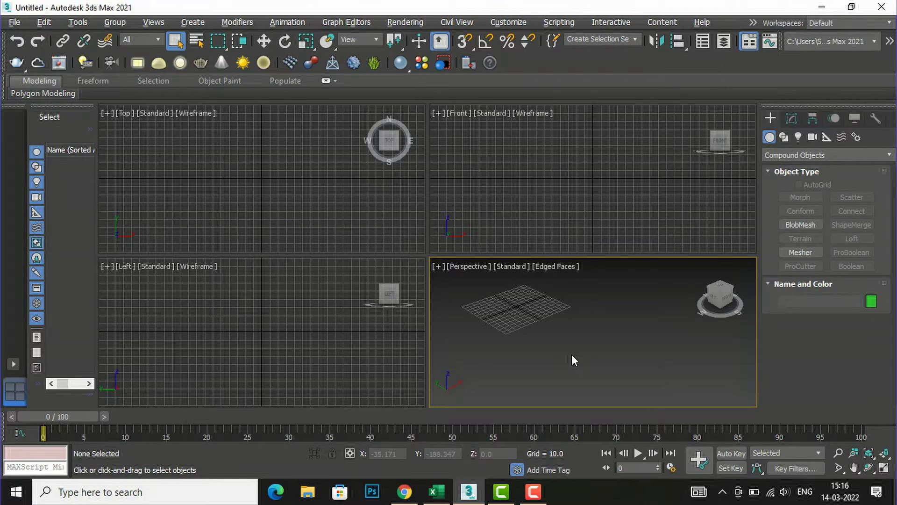
# Create a plane about 231 long and 251 wide with 40 by 40 segments in the maximized Perspective view
pyautogui.hotkey('alt', 'w')
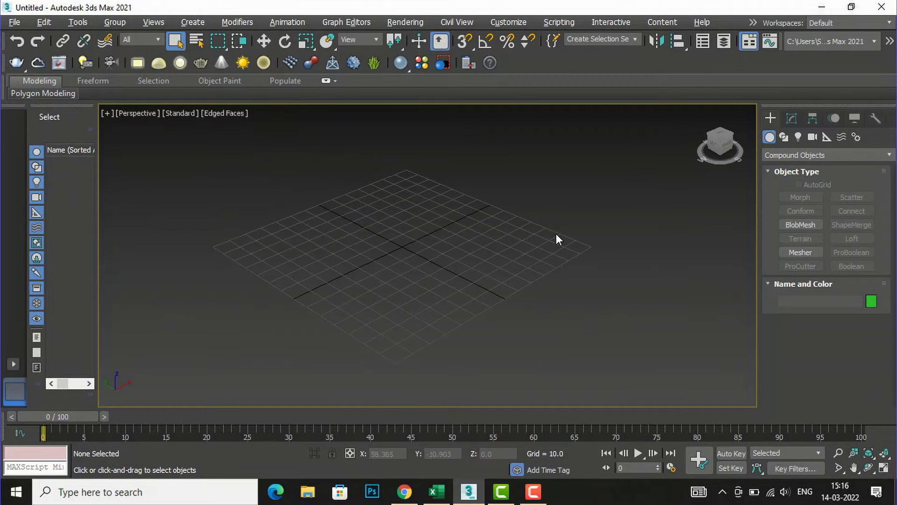
pyautogui.click(795, 155)
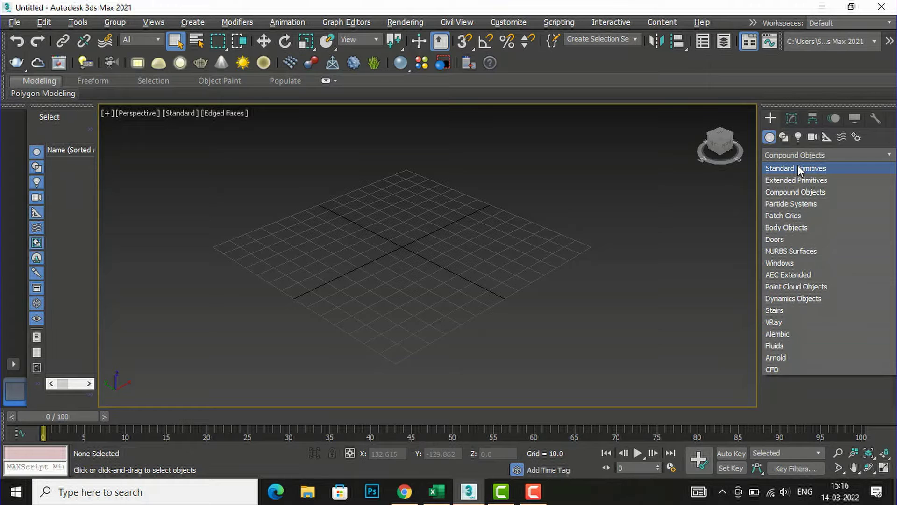
pyautogui.click(798, 166)
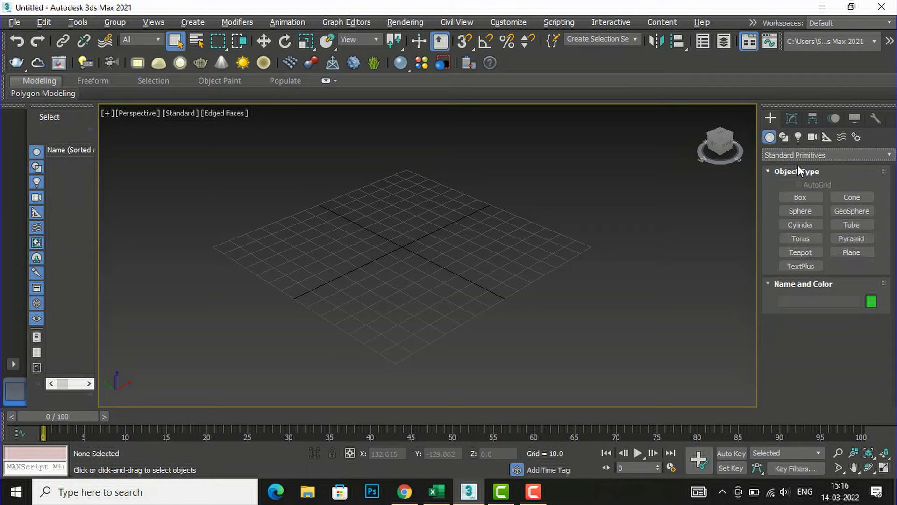
pyautogui.click(847, 254)
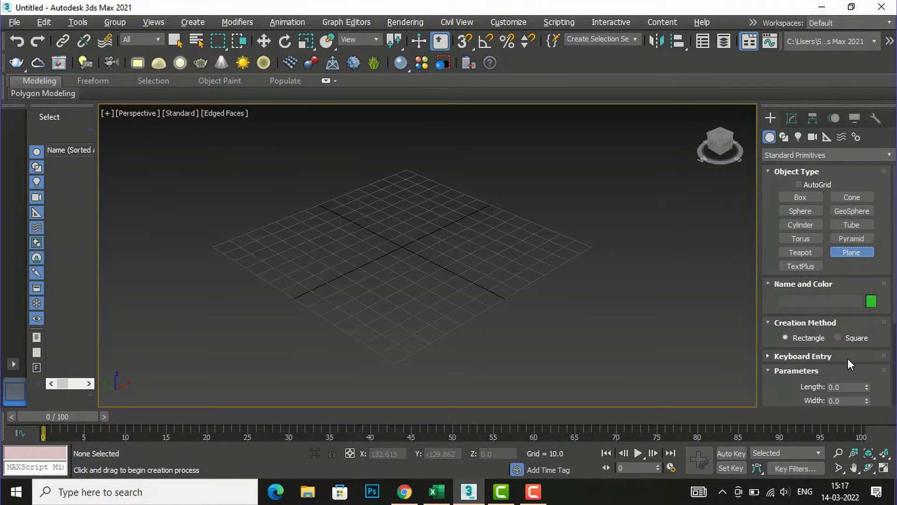
pyautogui.scroll(-5, 847, 358)
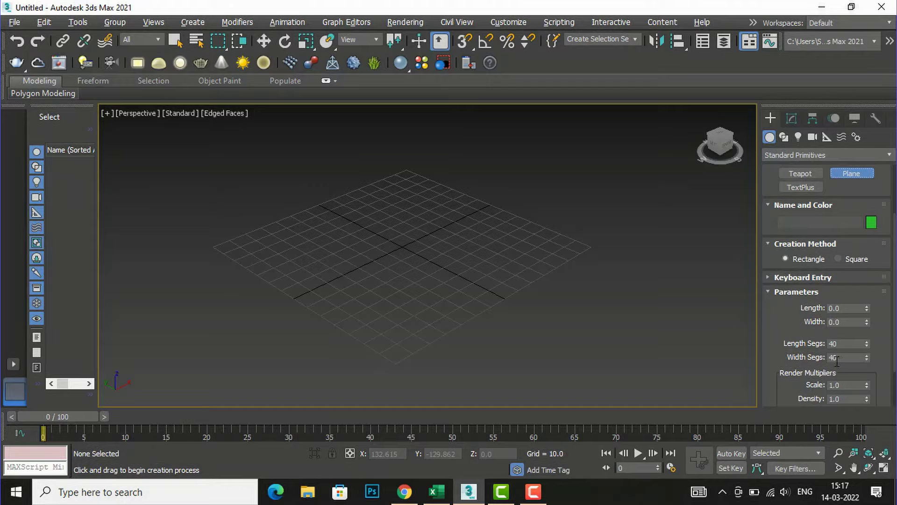
pyautogui.scroll(-3, 392, 269)
pyautogui.moveTo(254, 253); pyautogui.dragTo(688, 243)
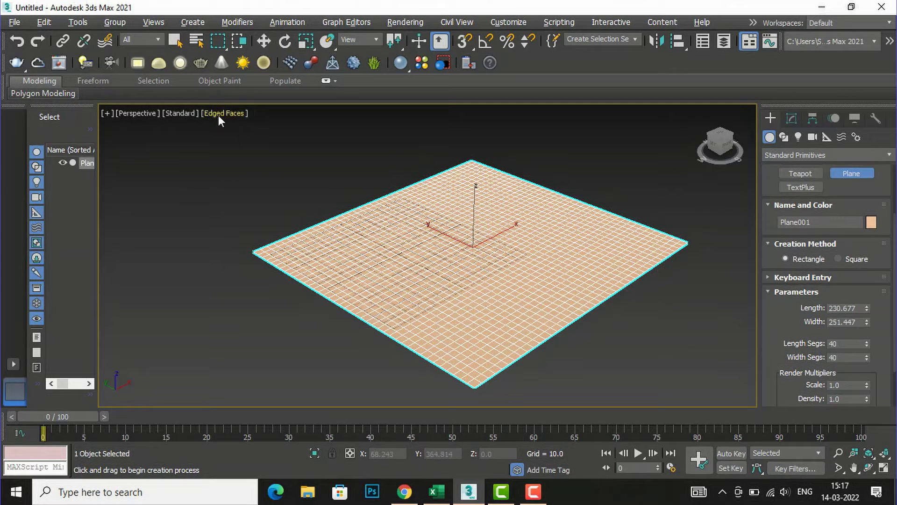
pyautogui.scroll(2, 528, 294)
pyautogui.scroll(2, 535, 287)
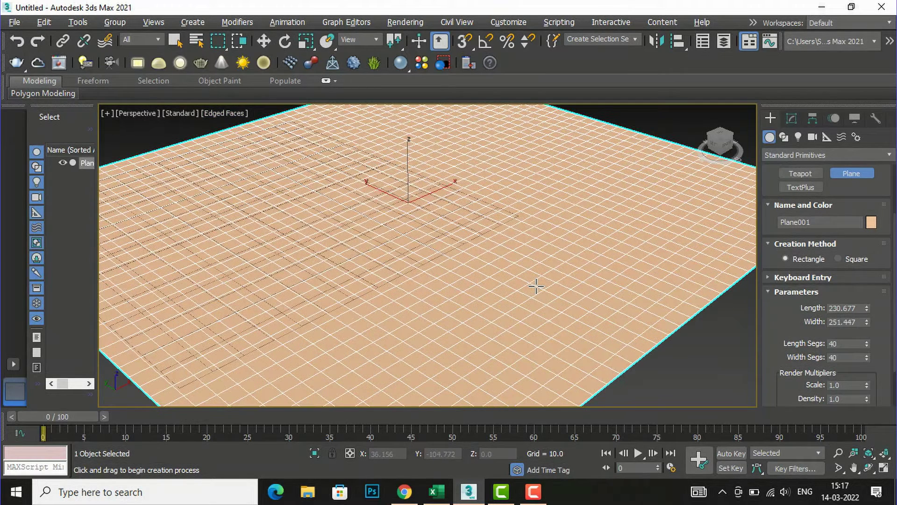
pyautogui.scroll(-4, 345, 239)
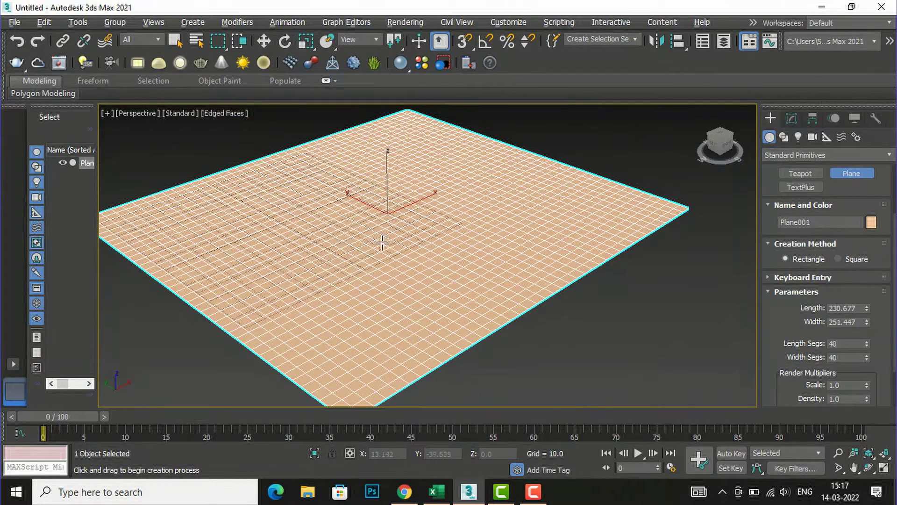
# Change the plane's object color to teal
pyautogui.click(870, 221)
pyautogui.click(473, 237)
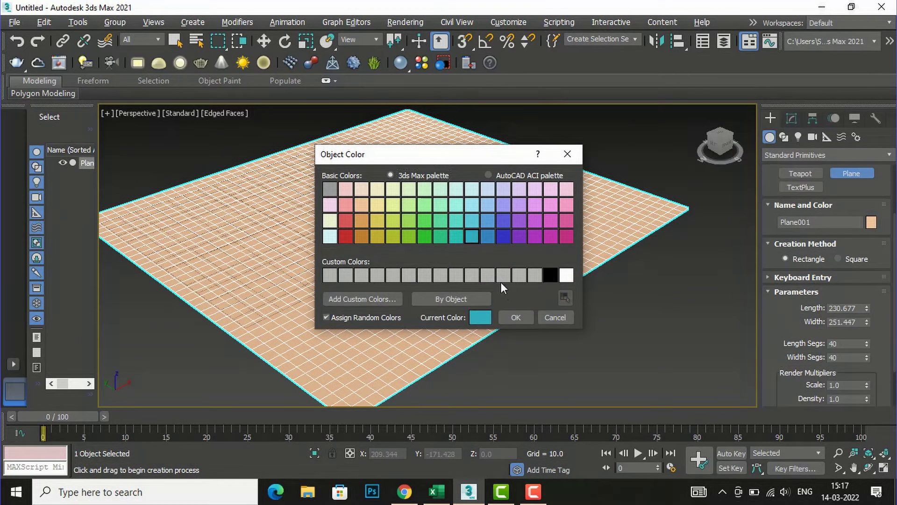
pyautogui.click(516, 317)
pyautogui.scroll(-4, 428, 275)
pyautogui.scroll(2, 428, 275)
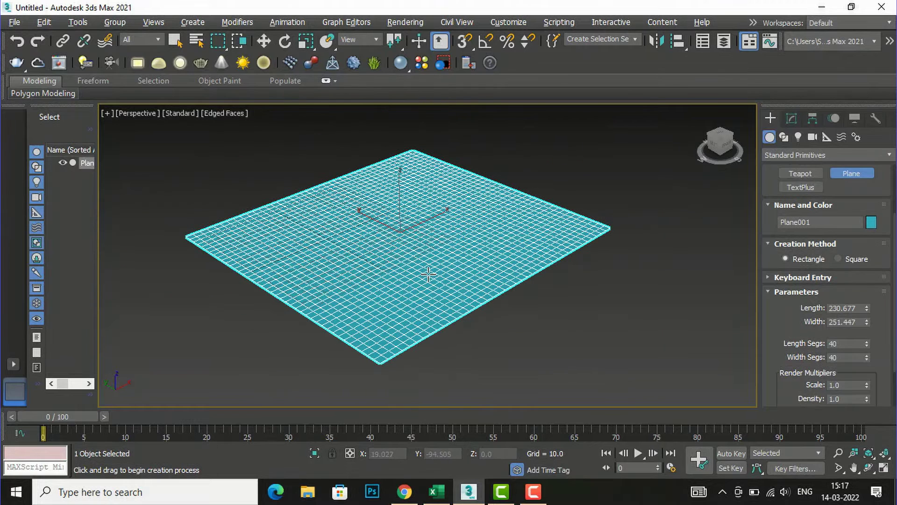
# Apply a Noise modifier to the plane
pyautogui.click(788, 119)
pyautogui.click(843, 158)
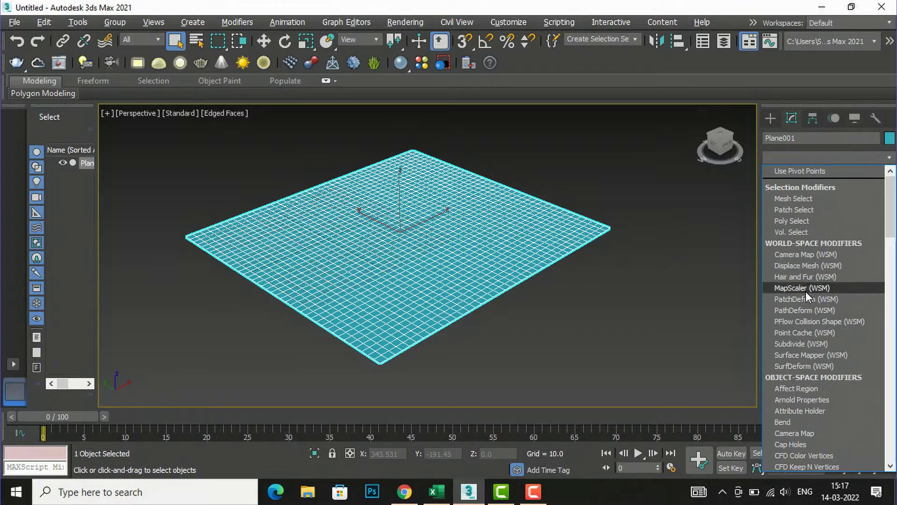
pyautogui.scroll(-4, 806, 290)
pyautogui.scroll(-5, 806, 293)
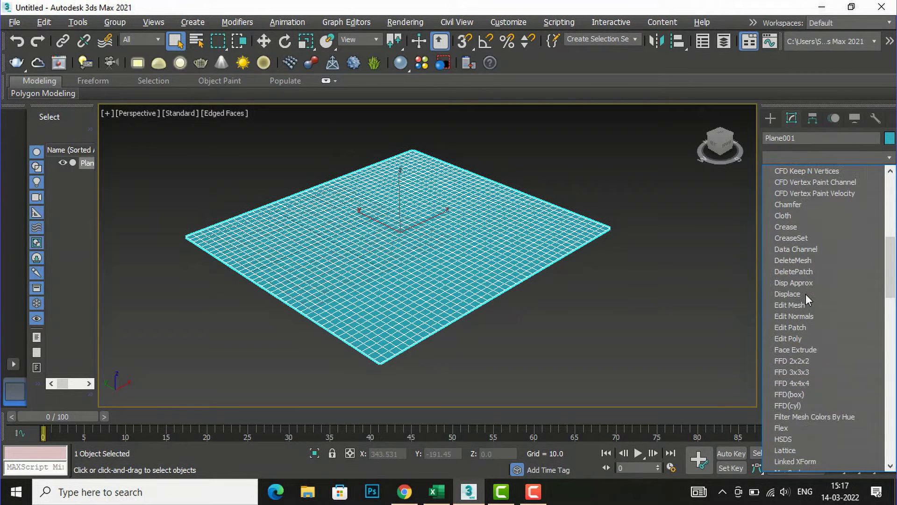
pyautogui.scroll(-3, 806, 293)
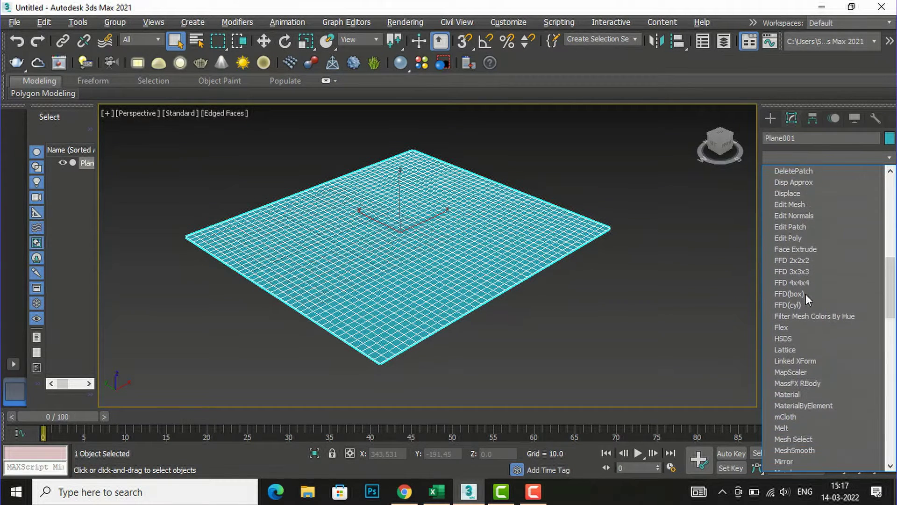
pyautogui.scroll(-2, 803, 409)
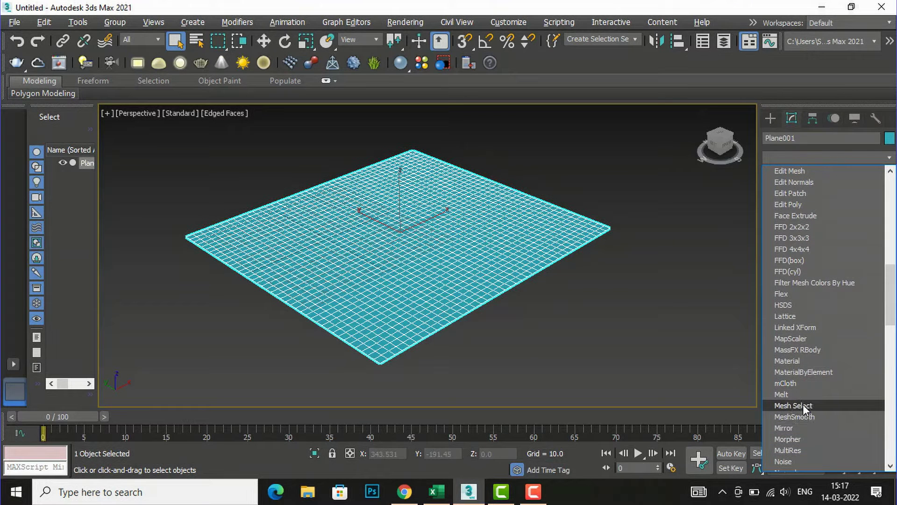
pyautogui.scroll(-1, 802, 404)
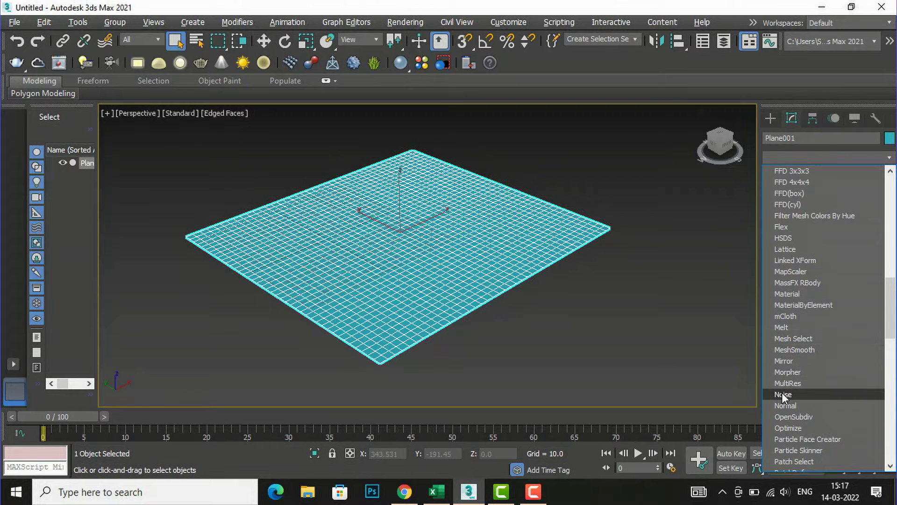
pyautogui.click(785, 394)
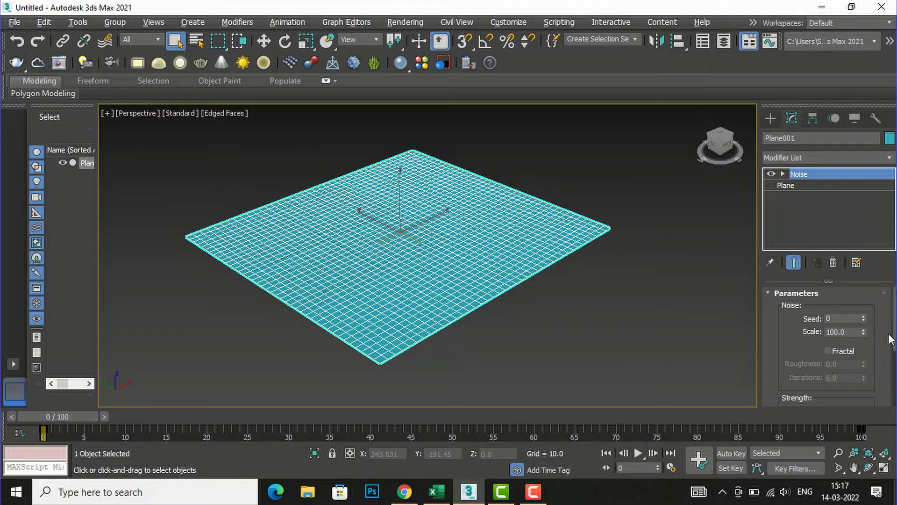
# Set the Noise strength to about X 36.06, Y 33.75 and Z 33.3, and deselect the plane
pyautogui.scroll(-5, 860, 323)
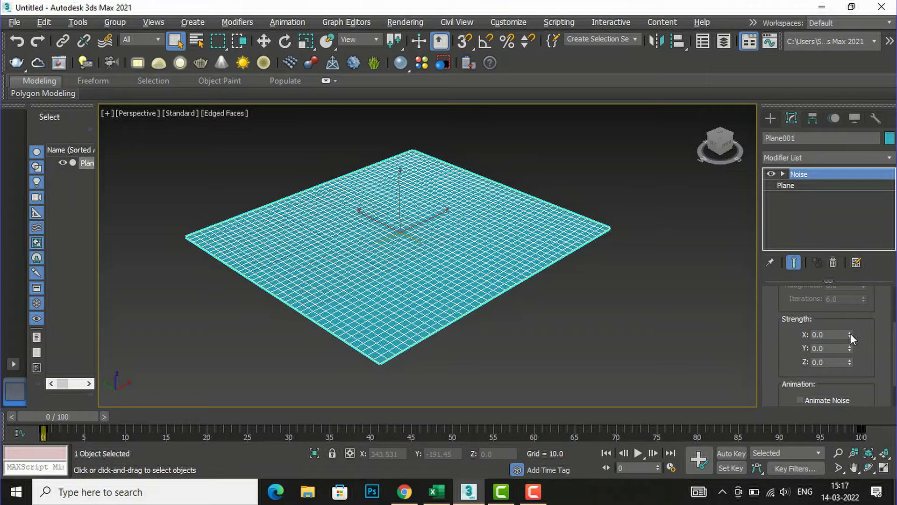
pyautogui.moveTo(850, 333); pyautogui.dragTo(37, 303)
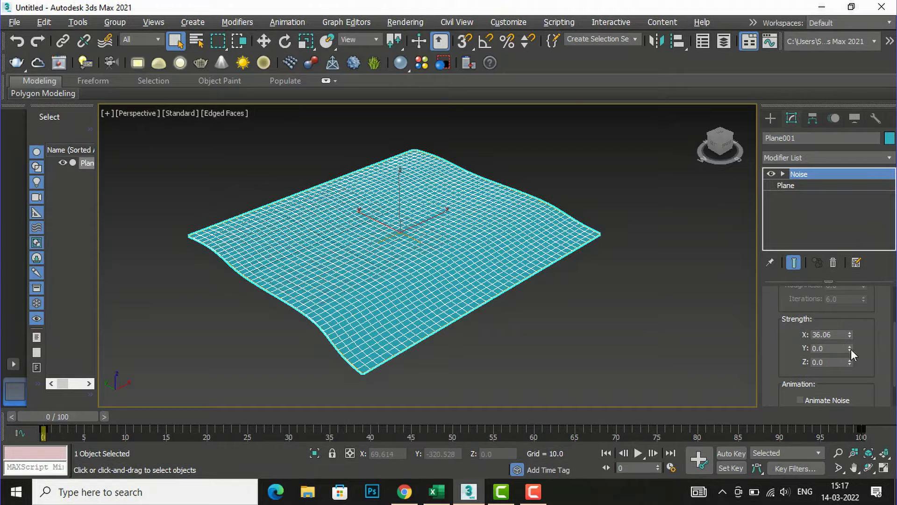
pyautogui.moveTo(849, 347); pyautogui.dragTo(826, 140)
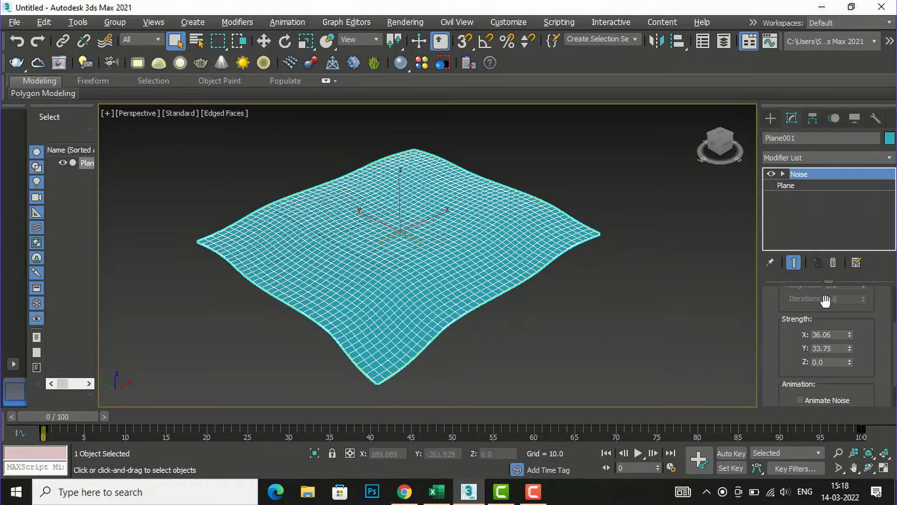
pyautogui.moveTo(850, 361); pyautogui.dragTo(220, 150)
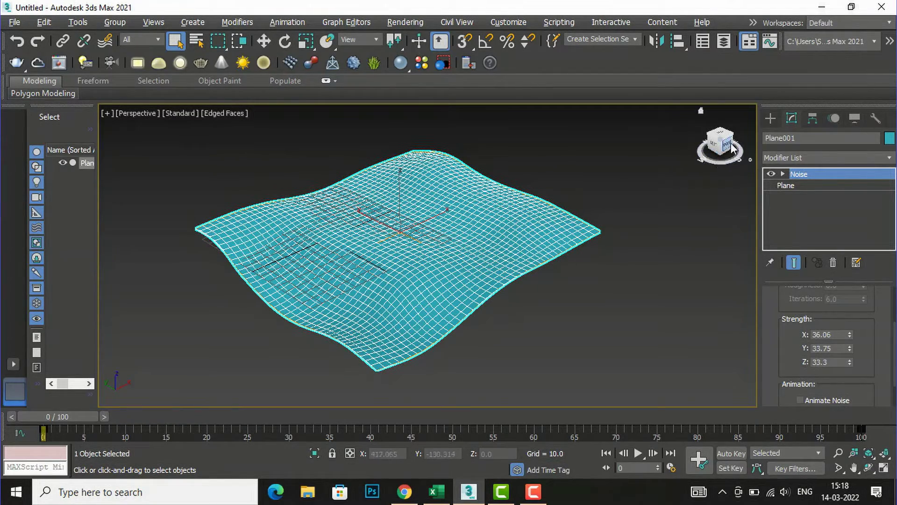
pyautogui.moveTo(722, 162); pyautogui.dragTo(503, 297)
pyautogui.scroll(3, 419, 198)
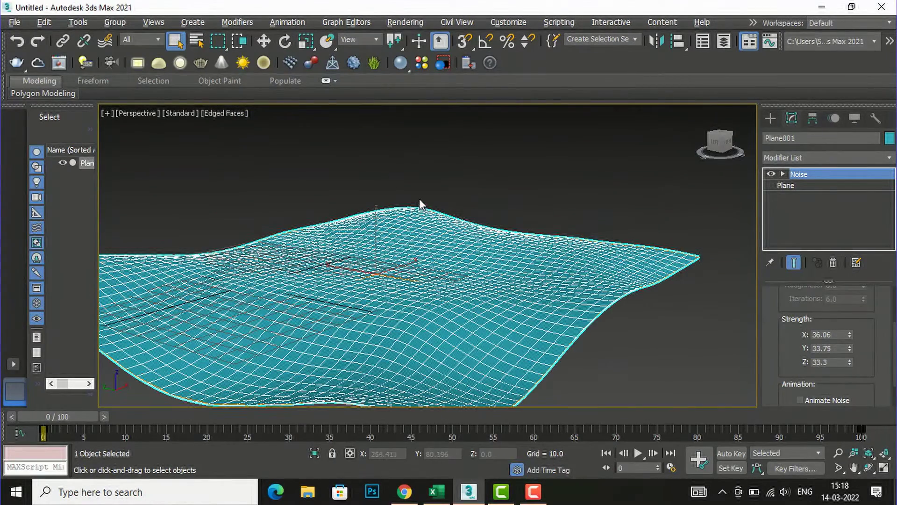
pyautogui.click(574, 191)
pyautogui.scroll(-4, 573, 190)
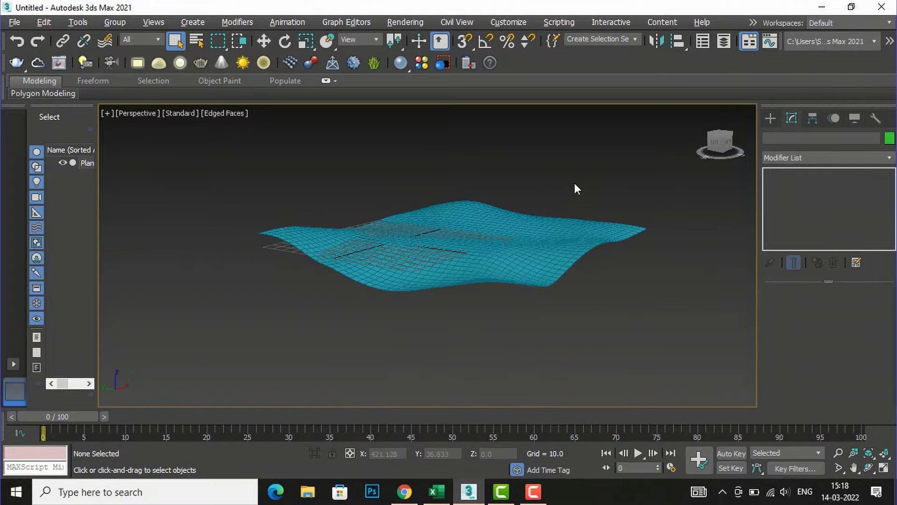
pyautogui.scroll(4, 575, 184)
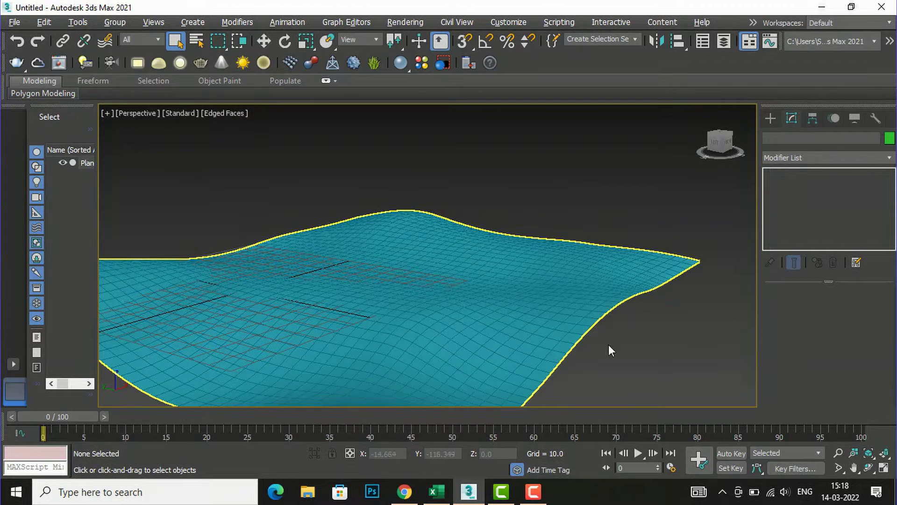
# Show only the Top view with the whole terrain, and start a Line spline with the initial type Smooth
pyautogui.click(770, 117)
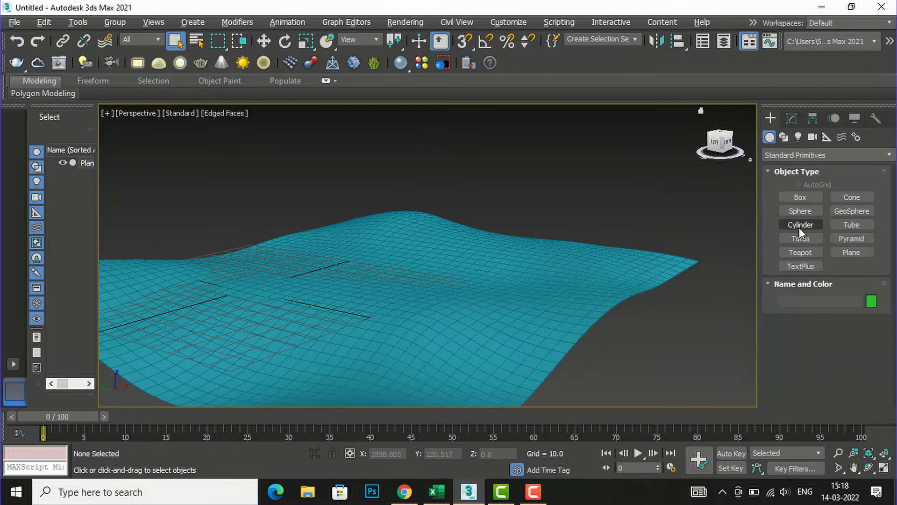
pyautogui.click(783, 136)
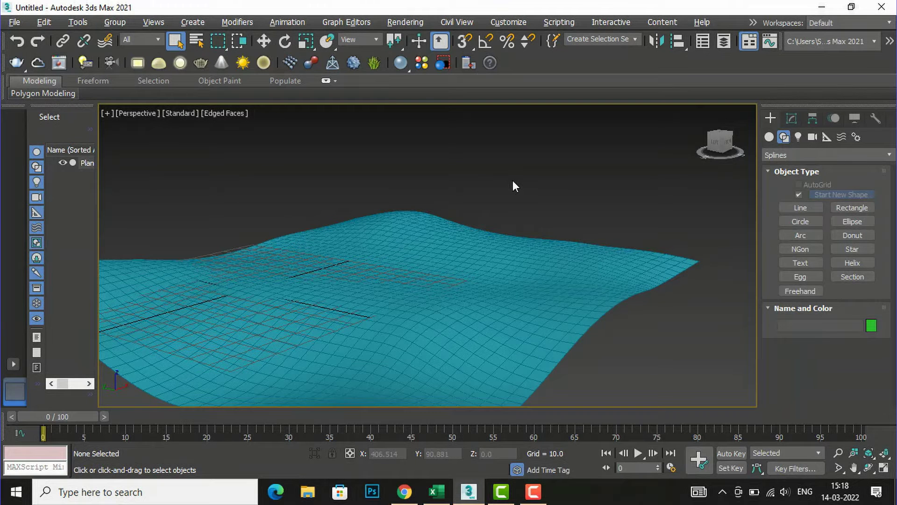
pyautogui.hotkey('alt', 'w')
pyautogui.click(133, 189)
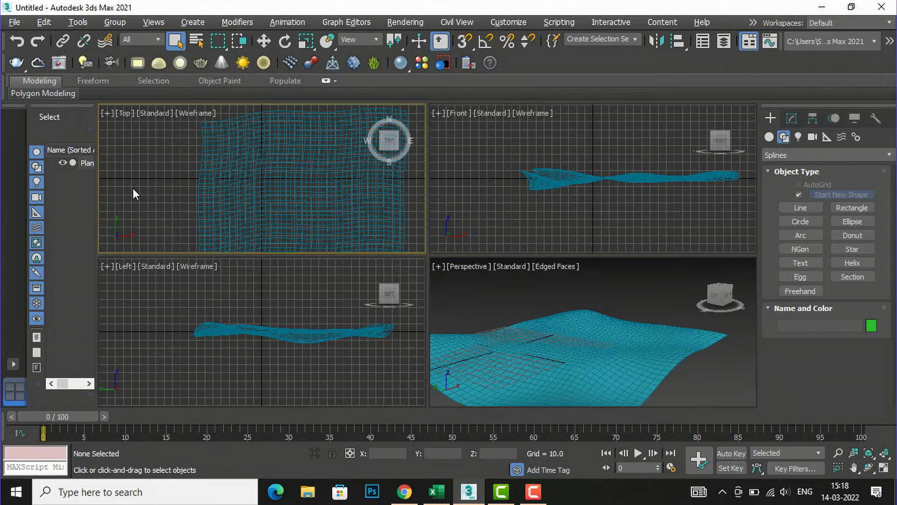
pyautogui.hotkey('alt', 'w')
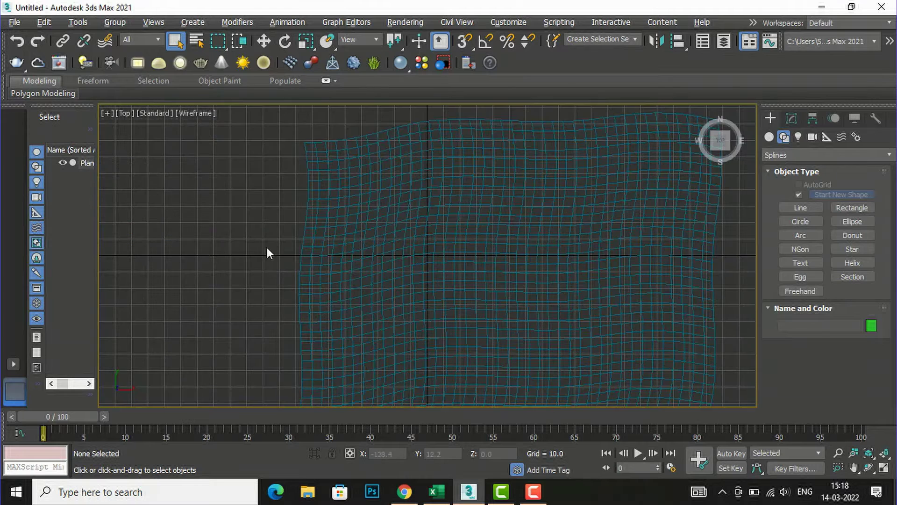
pyautogui.scroll(-2, 276, 215)
pyautogui.scroll(-2, 276, 221)
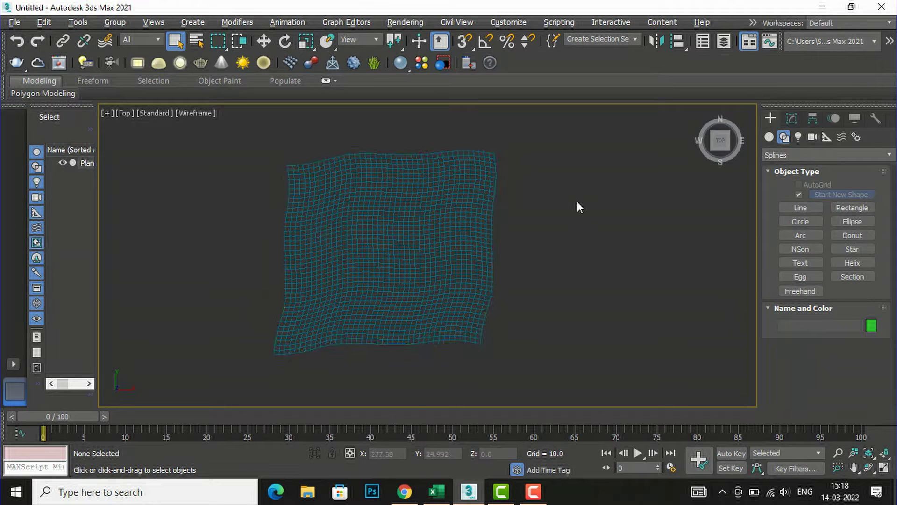
pyautogui.click(804, 209)
pyautogui.scroll(-1, 825, 345)
pyautogui.scroll(-3, 826, 344)
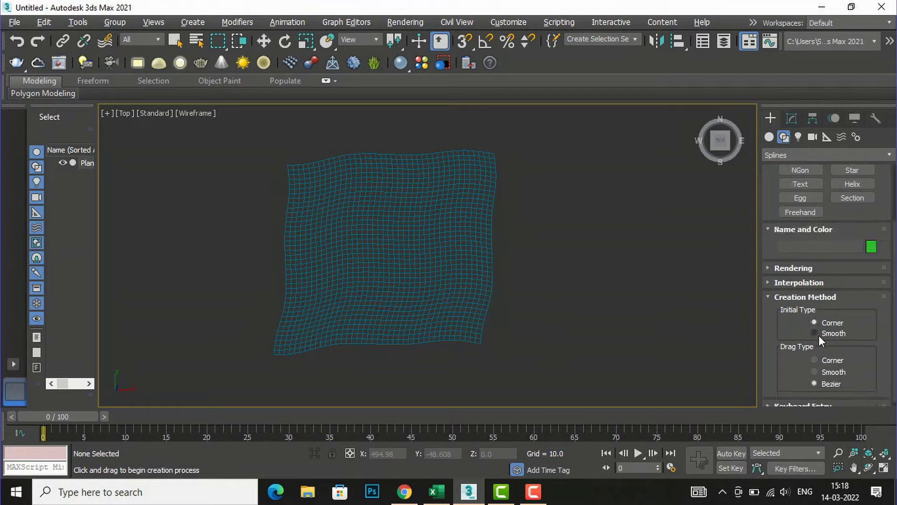
pyautogui.click(814, 332)
pyautogui.scroll(2, 323, 289)
pyautogui.scroll(-2, 323, 288)
# Draw an open, winding nine-point smooth spline across the terrain from its lower-left to its lower-right area, and restore the four-view layout
pyautogui.click(321, 331)
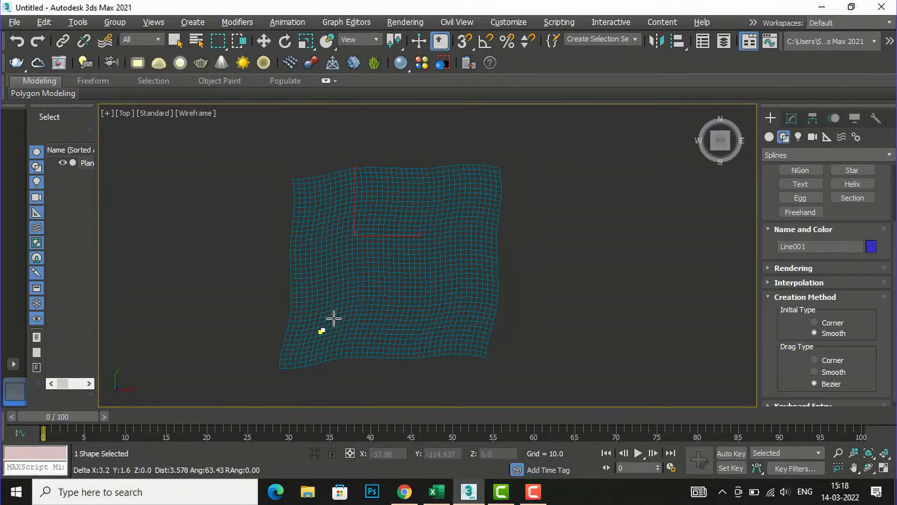
pyautogui.click(352, 295)
pyautogui.click(327, 237)
pyautogui.click(363, 190)
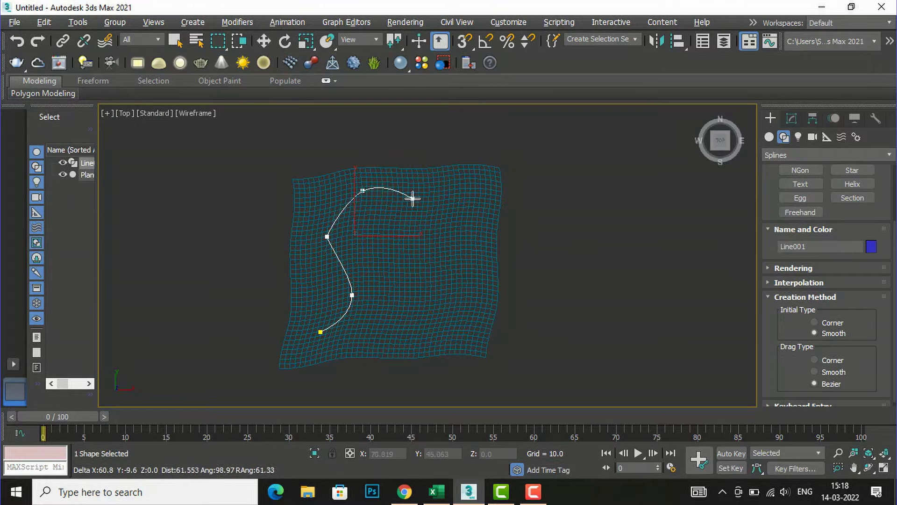
pyautogui.click(429, 223)
pyautogui.click(428, 277)
pyautogui.click(419, 306)
pyautogui.click(432, 335)
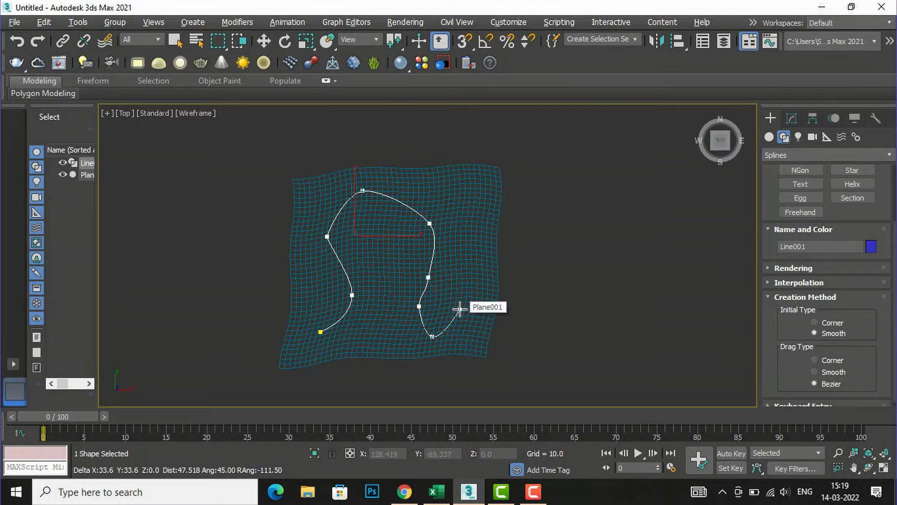
pyautogui.click(460, 308)
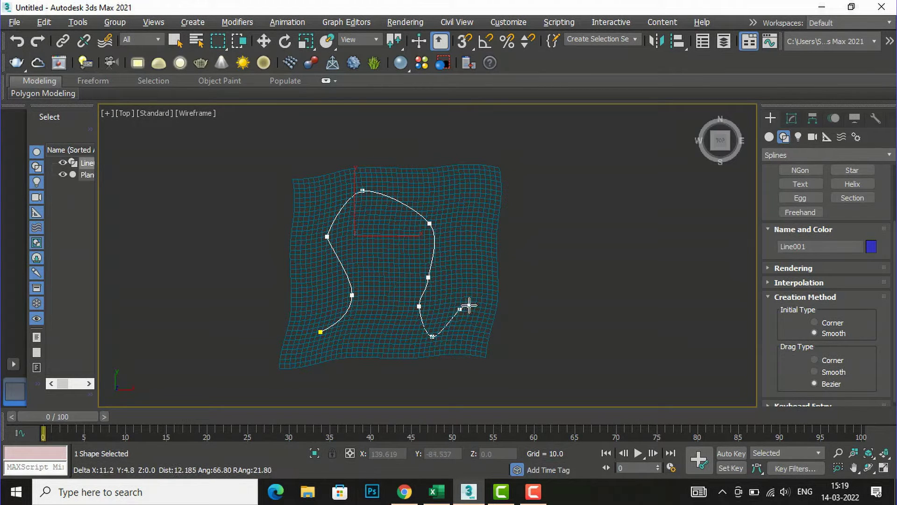
pyautogui.rightClick(469, 306)
pyautogui.scroll(4, 423, 299)
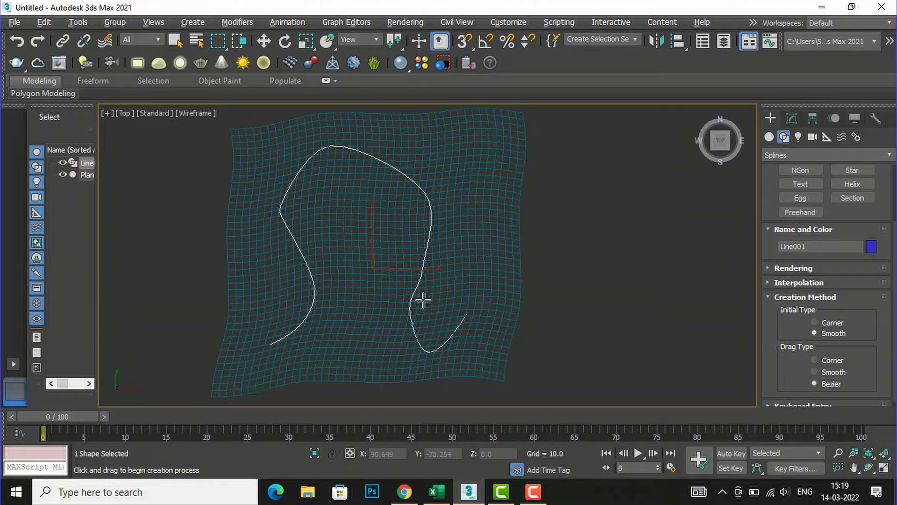
pyautogui.scroll(-4, 423, 300)
pyautogui.hotkey('alt', 'w')
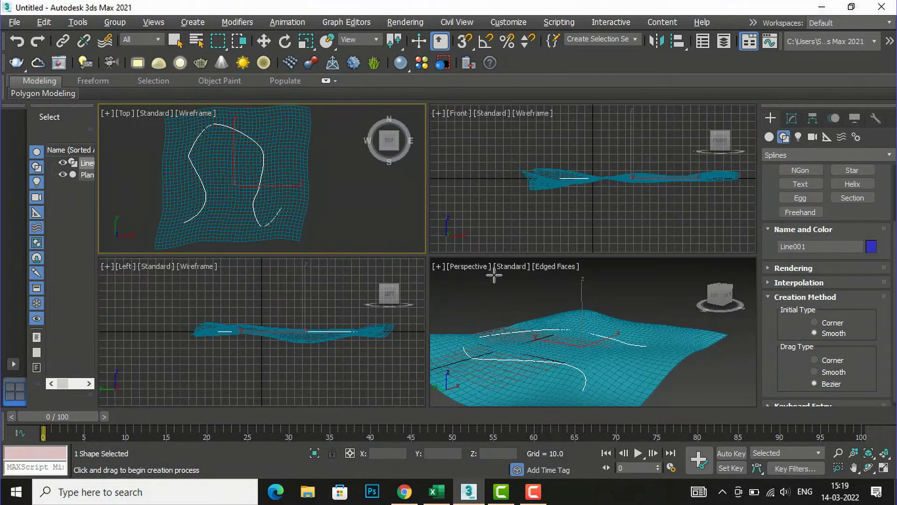
pyautogui.press('q')
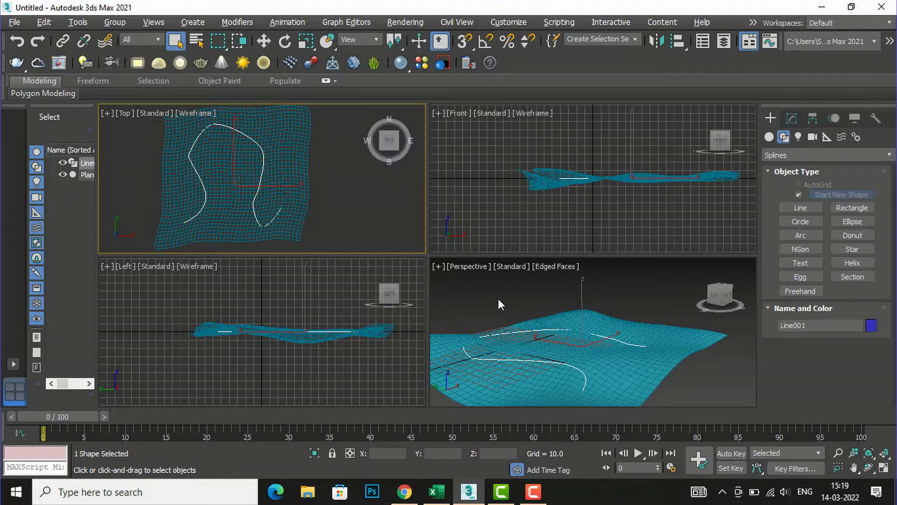
# Enable the spline's thickness in both the renderer and the viewport
pyautogui.click(793, 121)
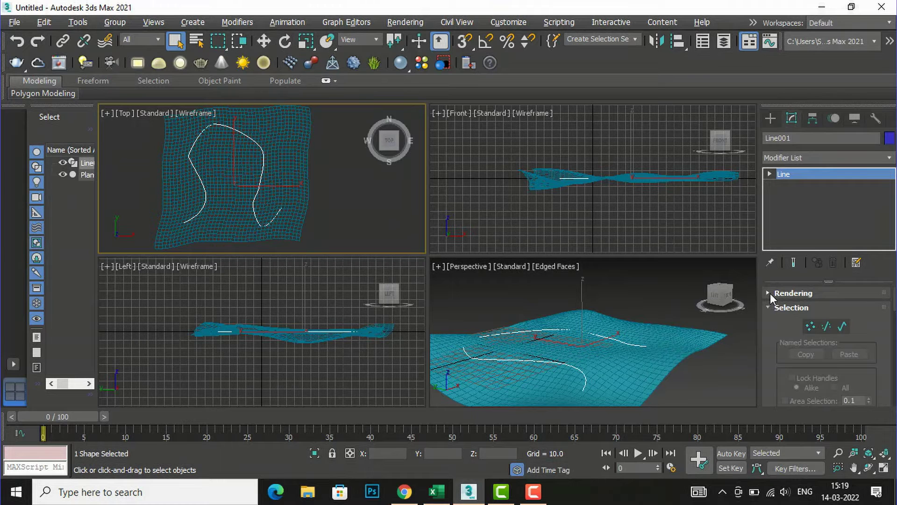
pyautogui.click(770, 293)
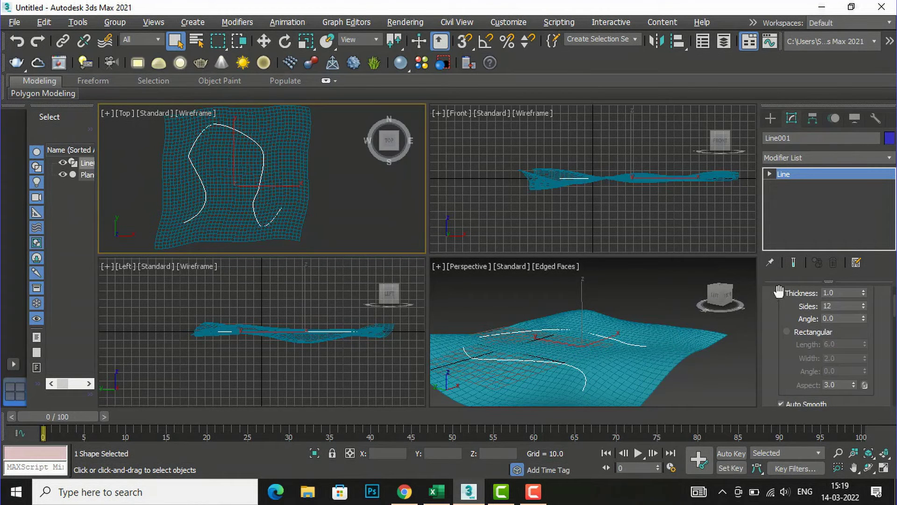
pyautogui.scroll(2, 888, 329)
pyautogui.scroll(3, 887, 328)
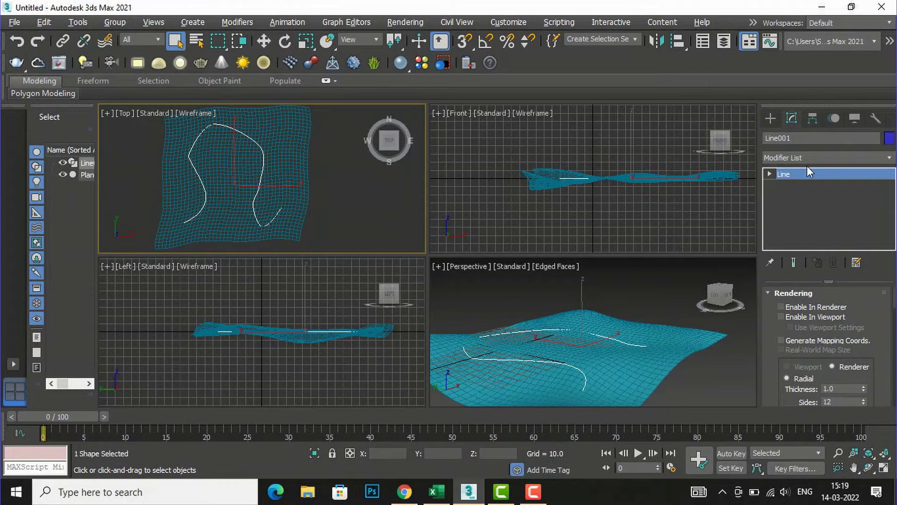
pyautogui.click(781, 317)
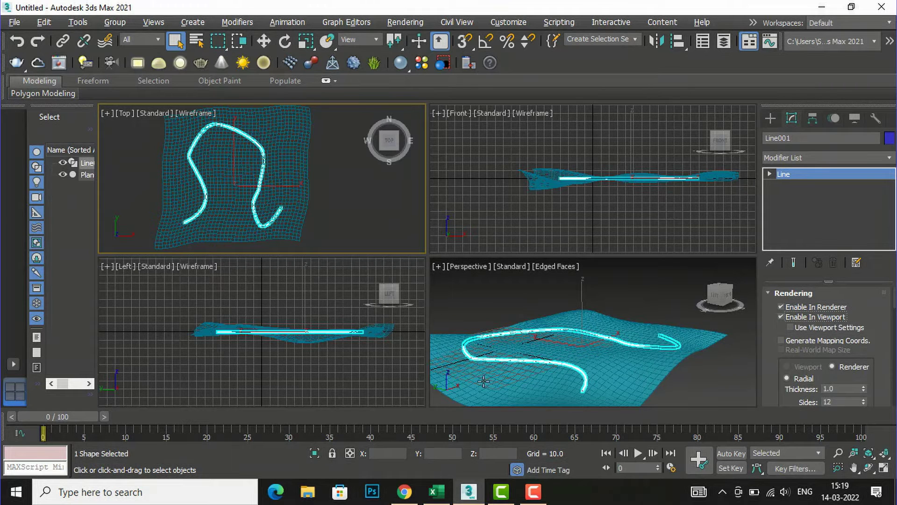
# Show only the Perspective view and give the spline a rectangular cross-section about 1.92 long and 17.92 wide
pyautogui.scroll(3, 630, 367)
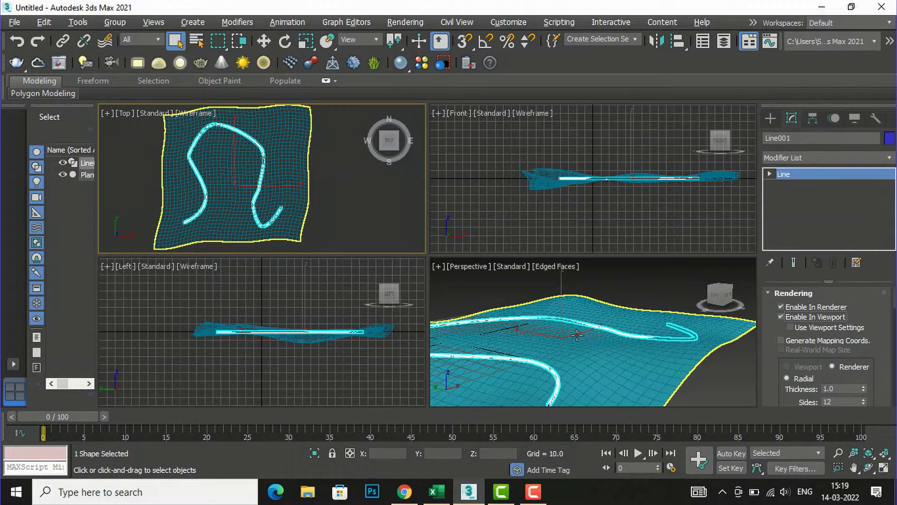
pyautogui.click(483, 287)
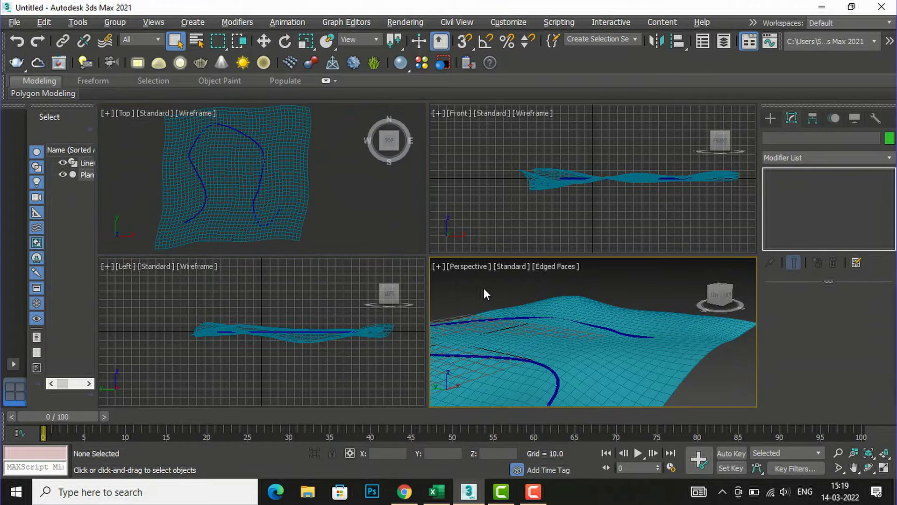
pyautogui.hotkey('alt', 'w')
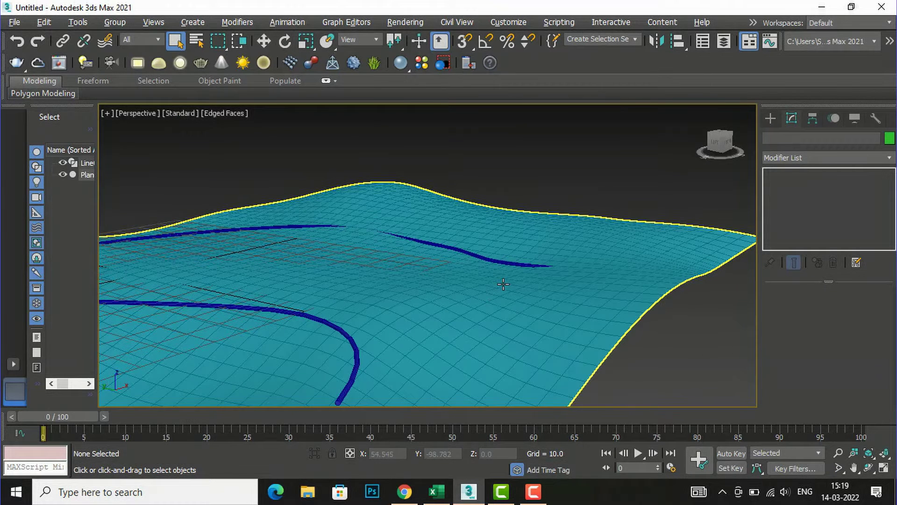
pyautogui.click(413, 348)
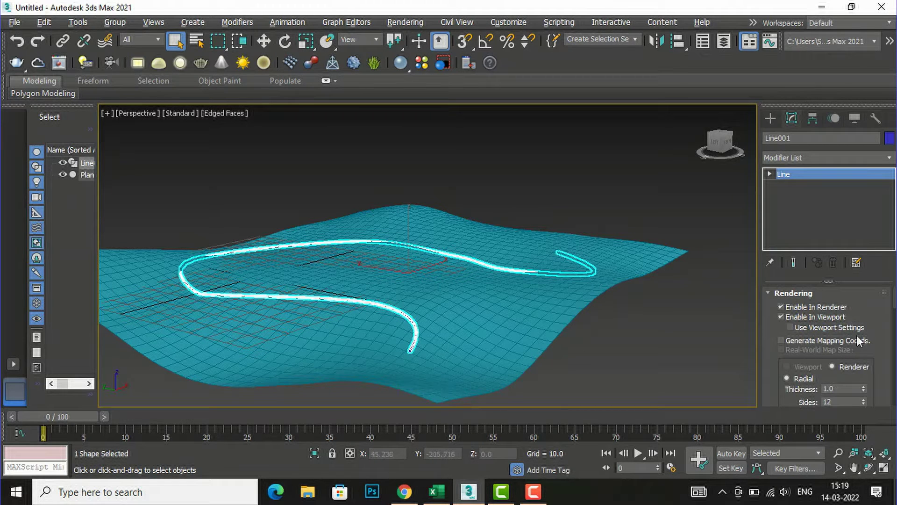
pyautogui.scroll(-1, 869, 325)
pyautogui.scroll(-2, 869, 324)
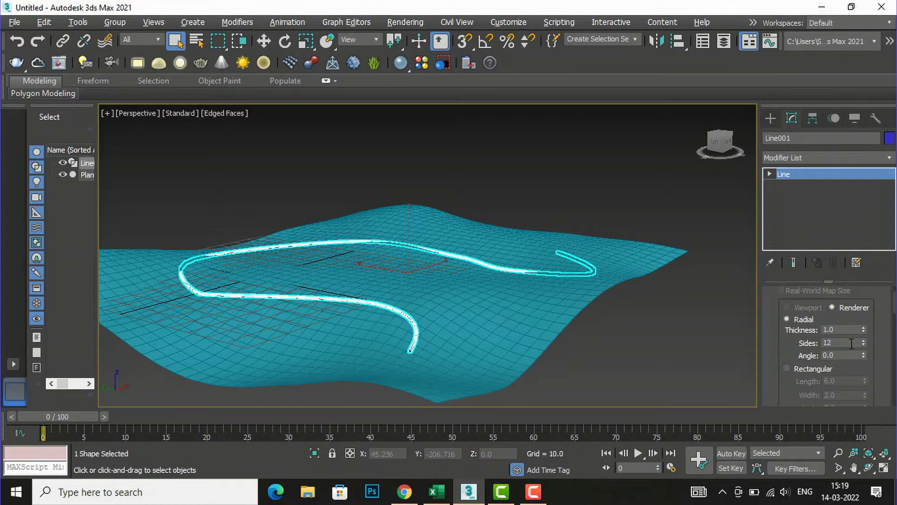
pyautogui.click(788, 368)
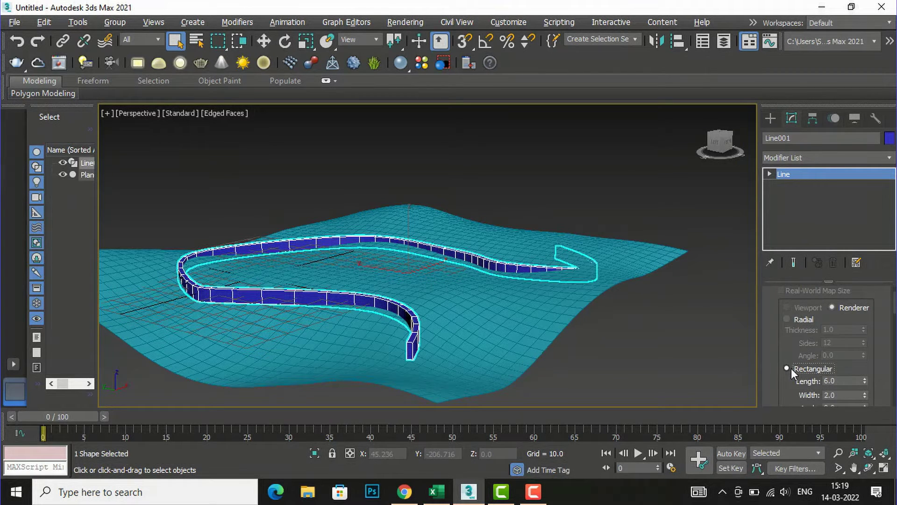
pyautogui.scroll(-3, 879, 364)
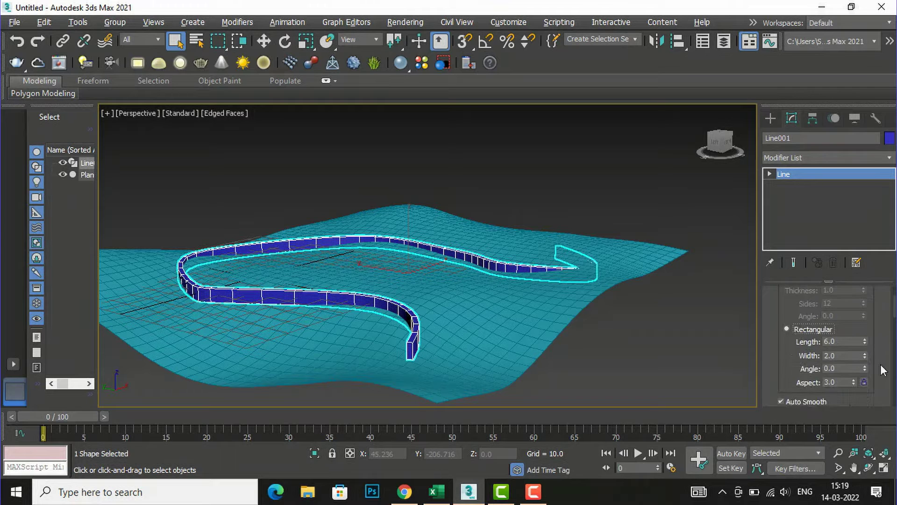
pyautogui.moveTo(864, 320); pyautogui.dragTo(865, 366)
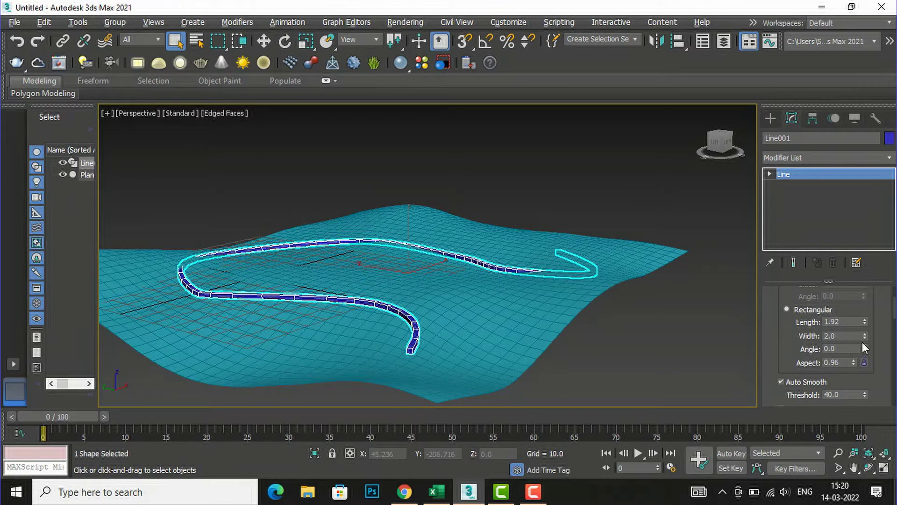
pyautogui.moveTo(866, 330); pyautogui.dragTo(764, 278)
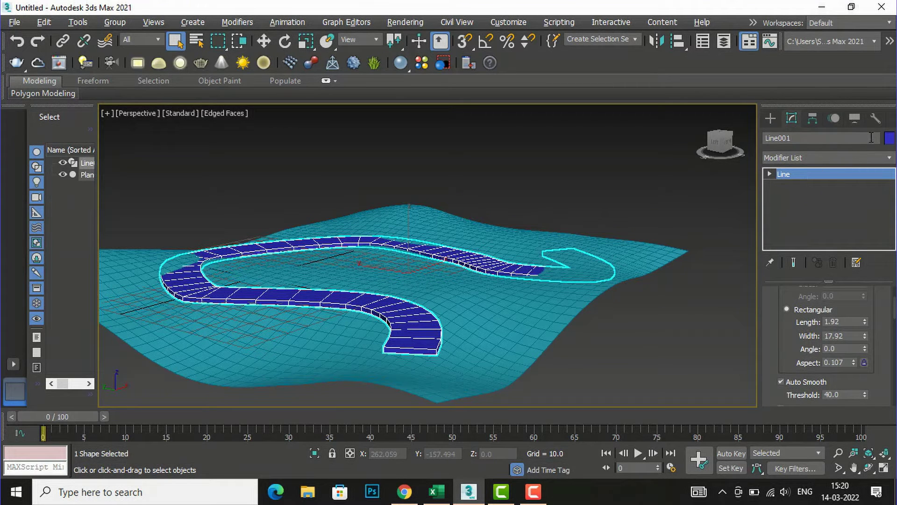
# Change the path's object color to orange-brown
pyautogui.click(889, 139)
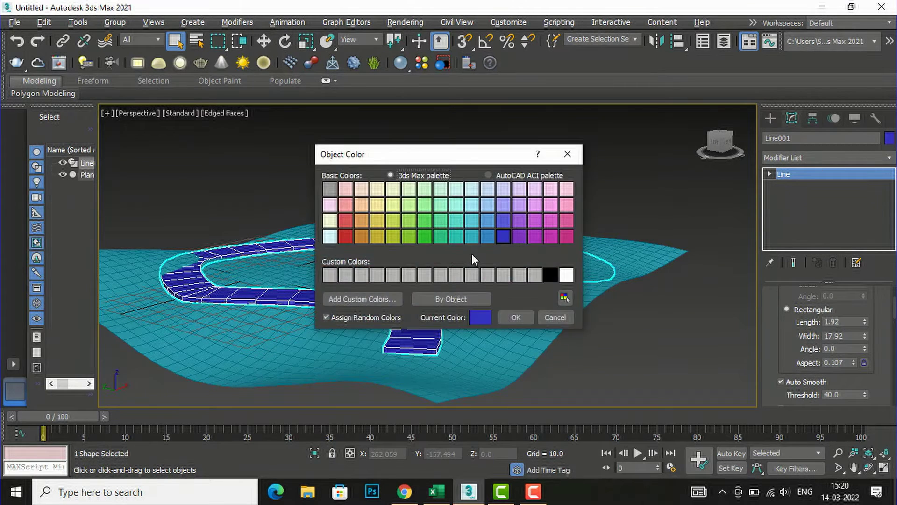
pyautogui.click(362, 238)
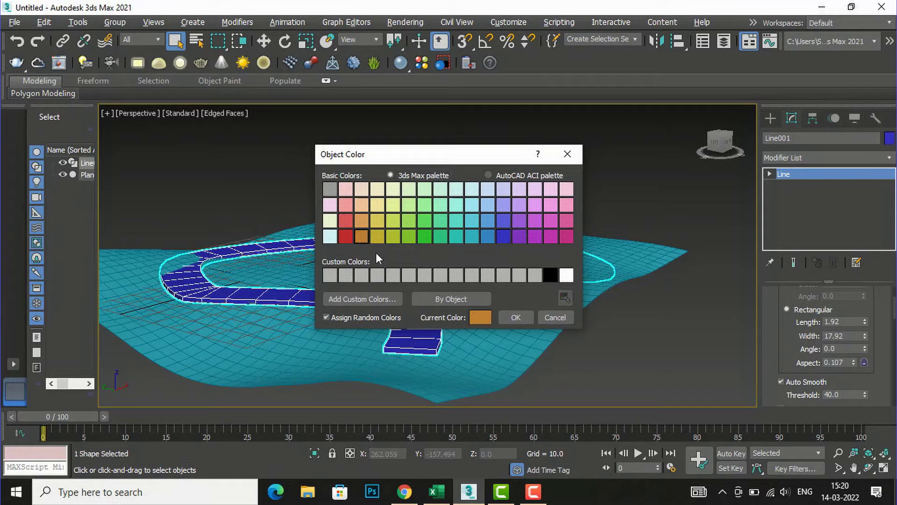
pyautogui.click(516, 318)
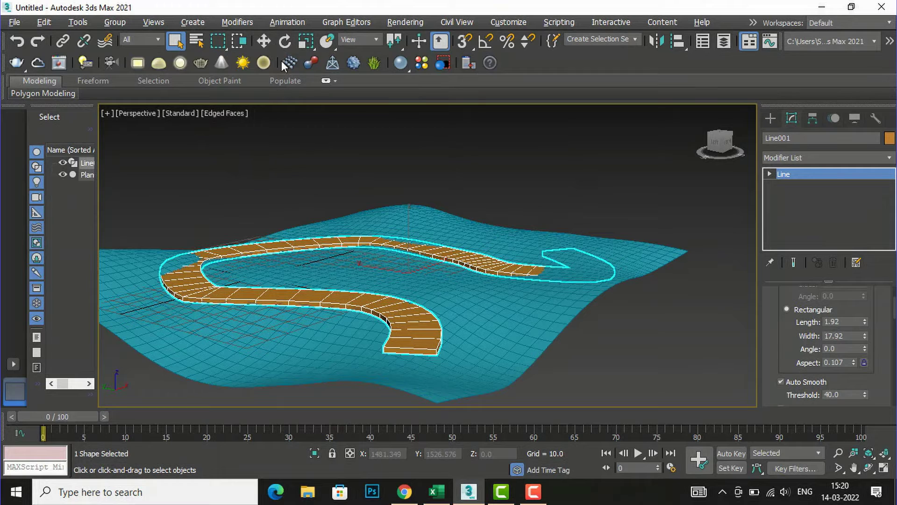
# Move the path straight up above the terrain to a Z position of about 37.4, and deselect it
pyautogui.click(264, 41)
pyautogui.moveTo(406, 223); pyautogui.dragTo(436, 147)
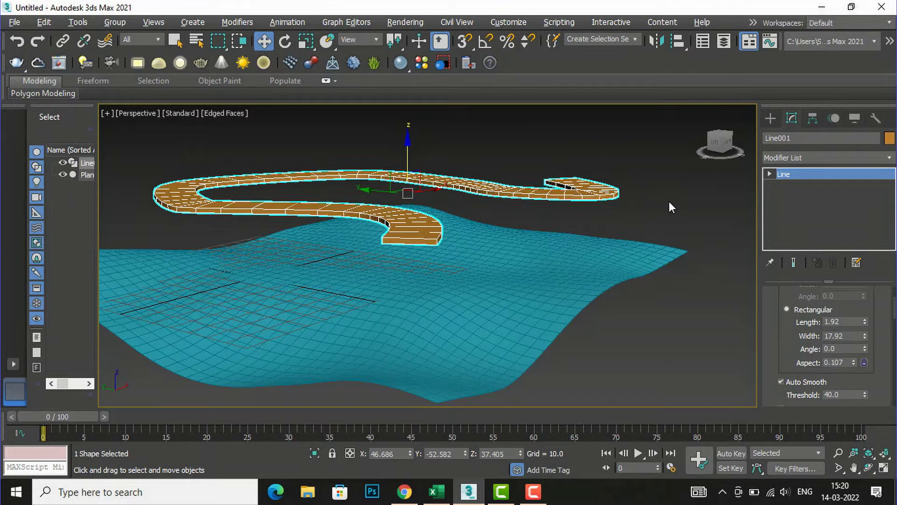
pyautogui.click(669, 207)
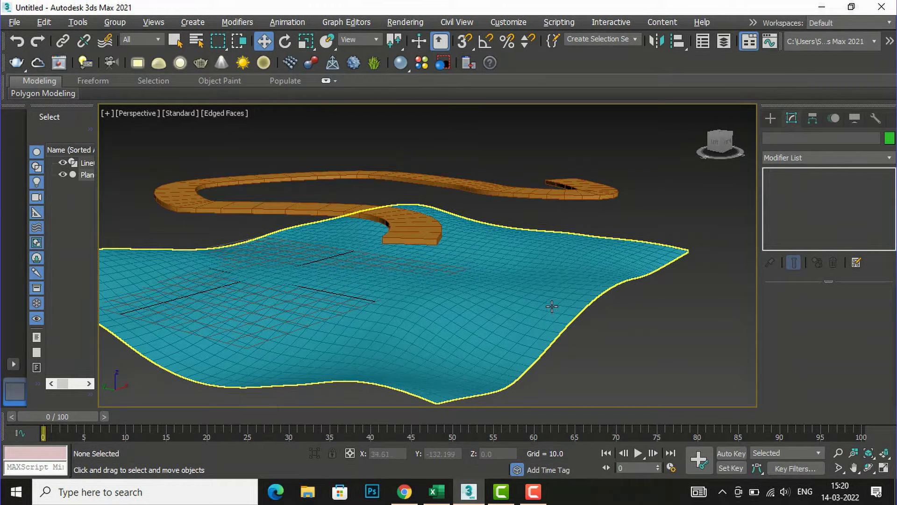
# Select the raised path and display the Compound Objects creation tools
pyautogui.moveTo(716, 144); pyautogui.dragTo(718, 155)
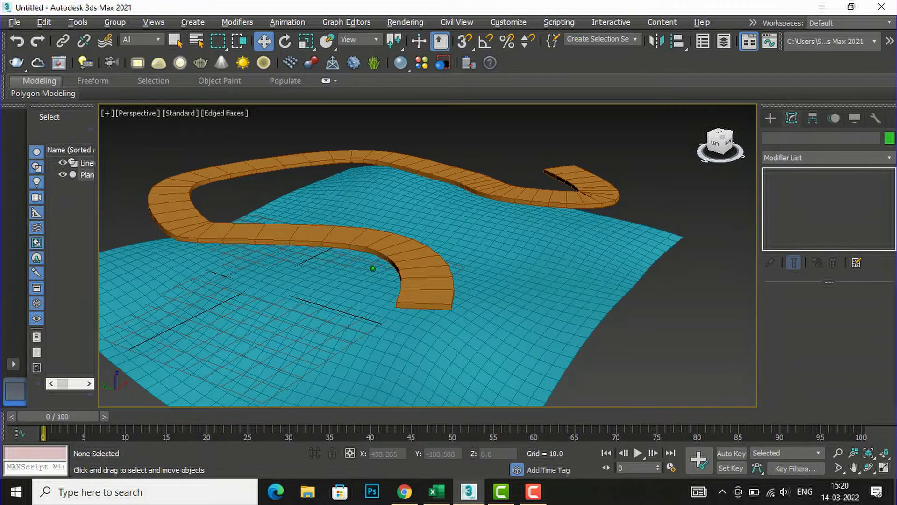
pyautogui.scroll(-3, 498, 180)
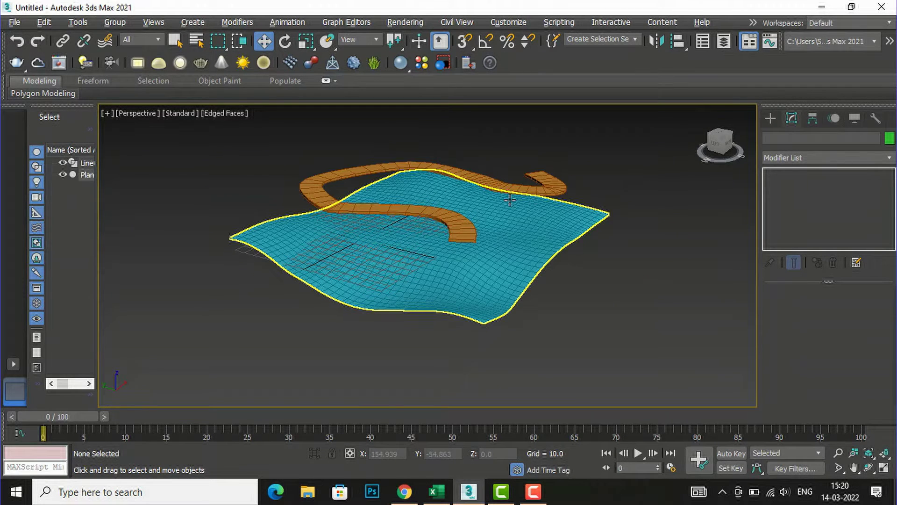
pyautogui.click(517, 190)
pyautogui.click(518, 190)
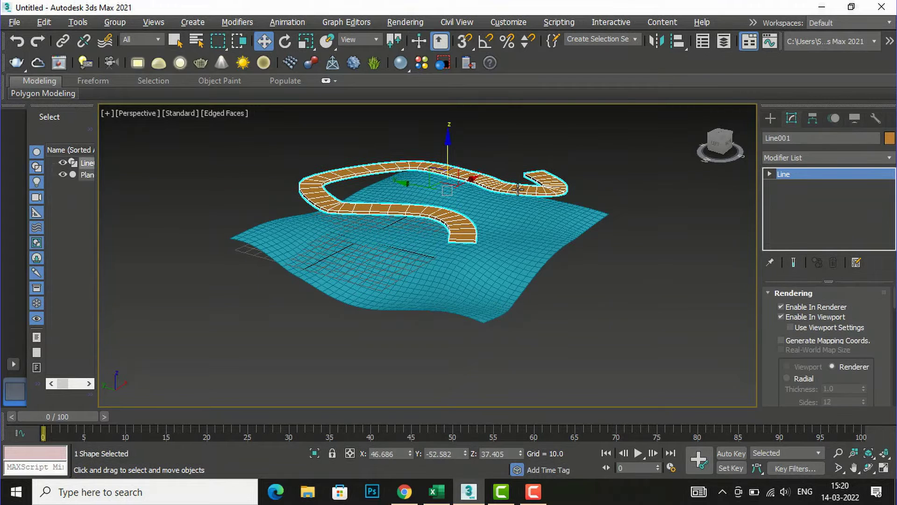
pyautogui.click(770, 121)
pyautogui.click(810, 157)
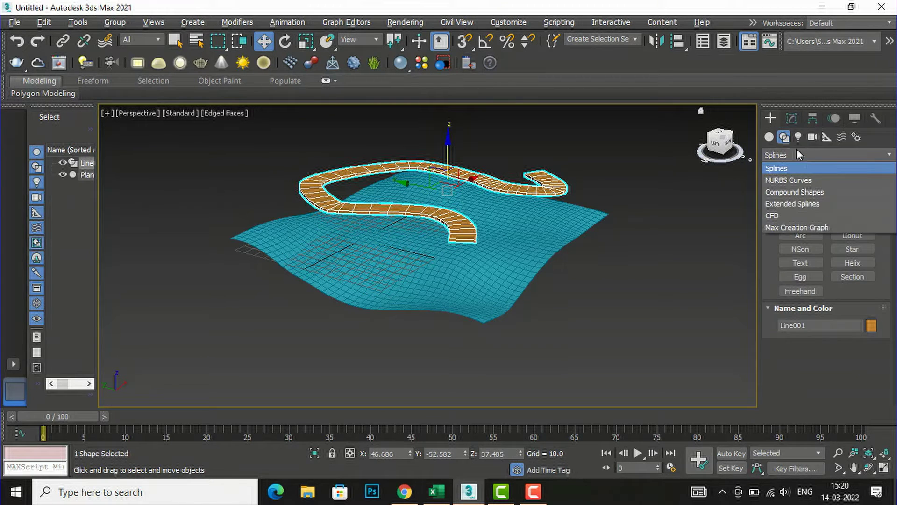
pyautogui.click(769, 137)
pyautogui.click(782, 157)
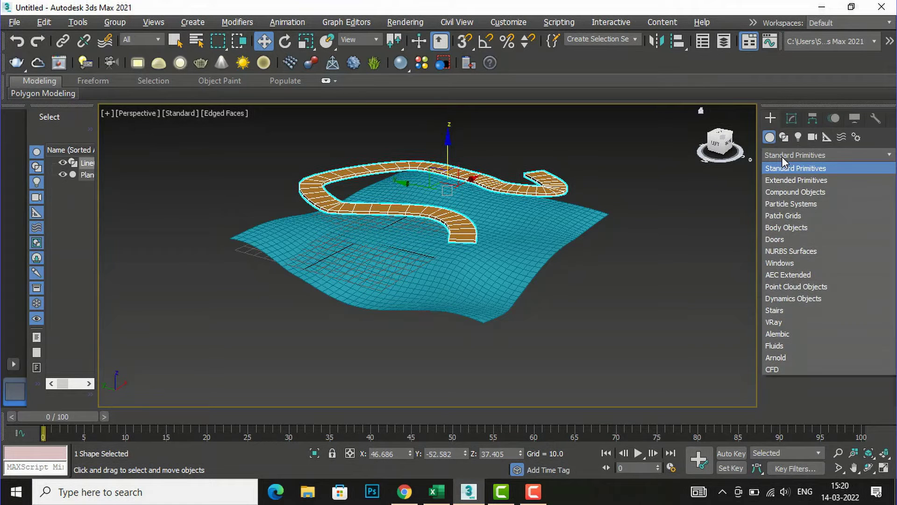
pyautogui.click(785, 191)
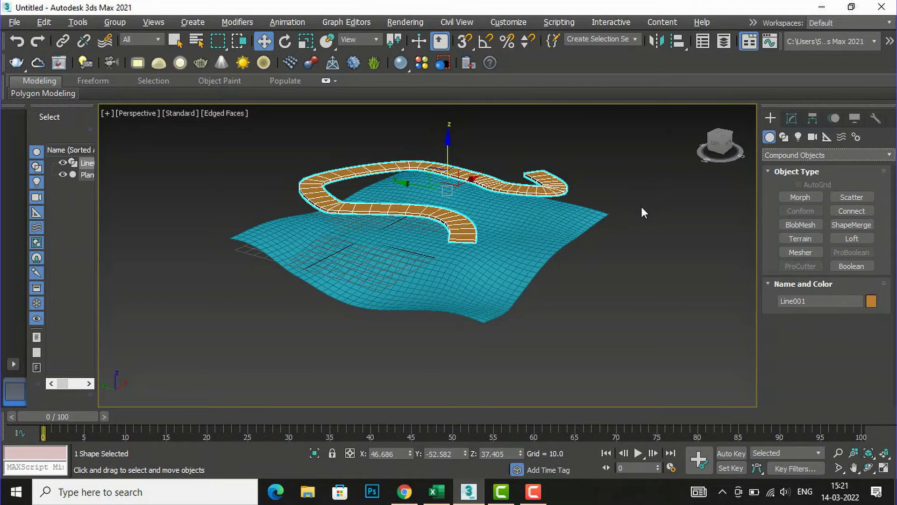
# Convert the path to an Editable Poly and return to the Compound Objects creation tools
pyautogui.rightClick(539, 185)
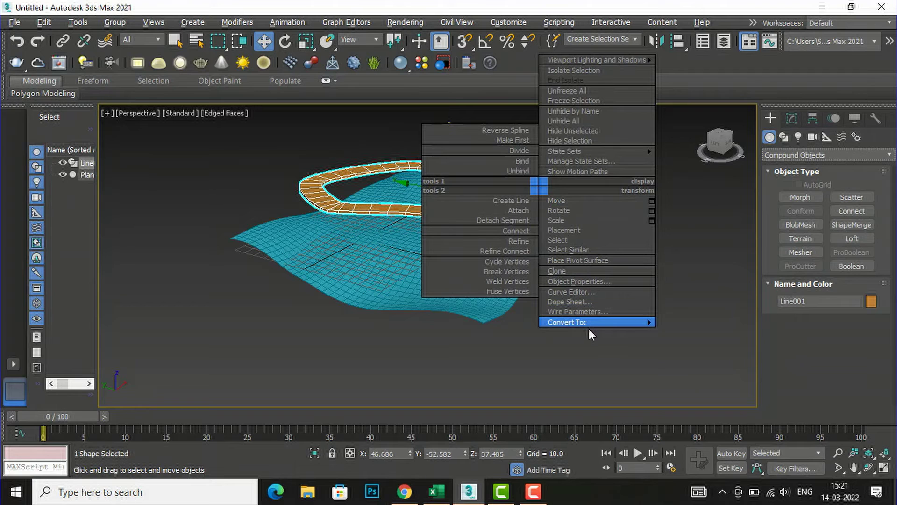
pyautogui.moveTo(602, 326)
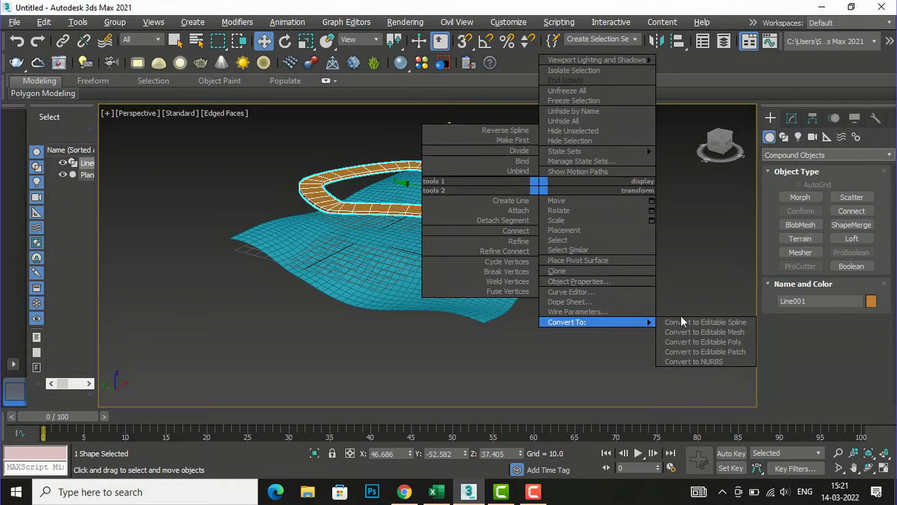
pyautogui.click(686, 343)
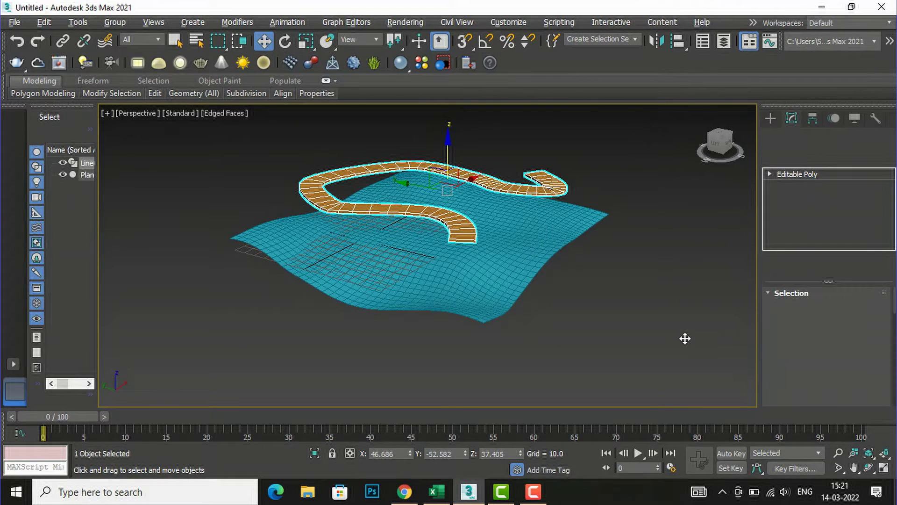
pyautogui.click(772, 117)
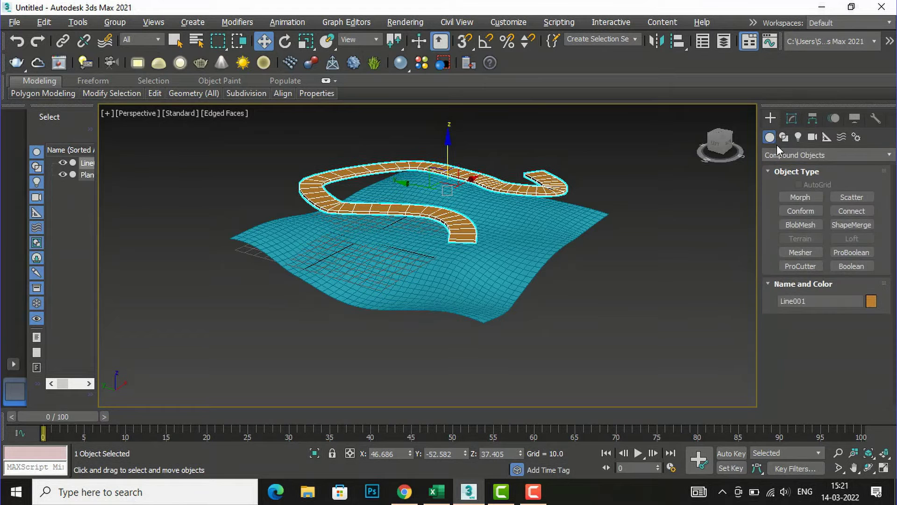
# Start a Conform compound object with the path as wrapper, and enable Hide Wrap-To Object in its update settings
pyautogui.click(799, 213)
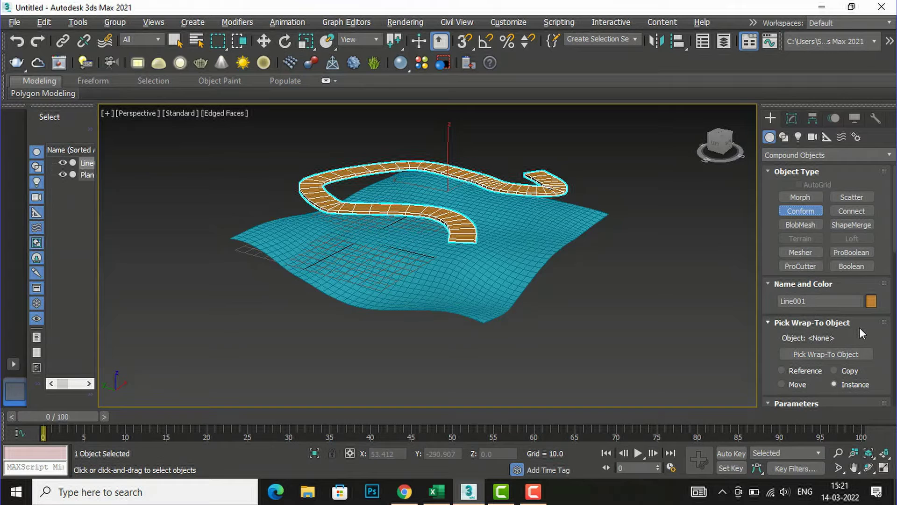
pyautogui.scroll(-1, 860, 328)
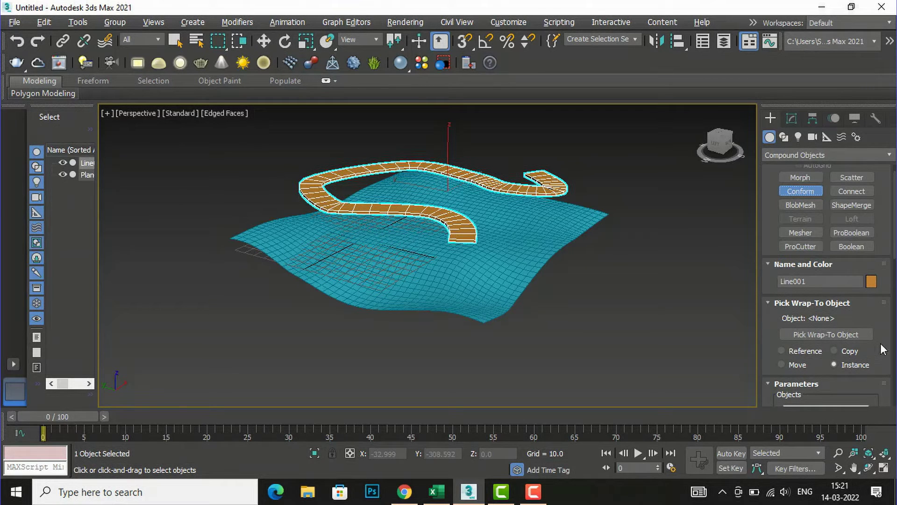
pyautogui.scroll(-1, 883, 348)
pyautogui.scroll(-5, 883, 348)
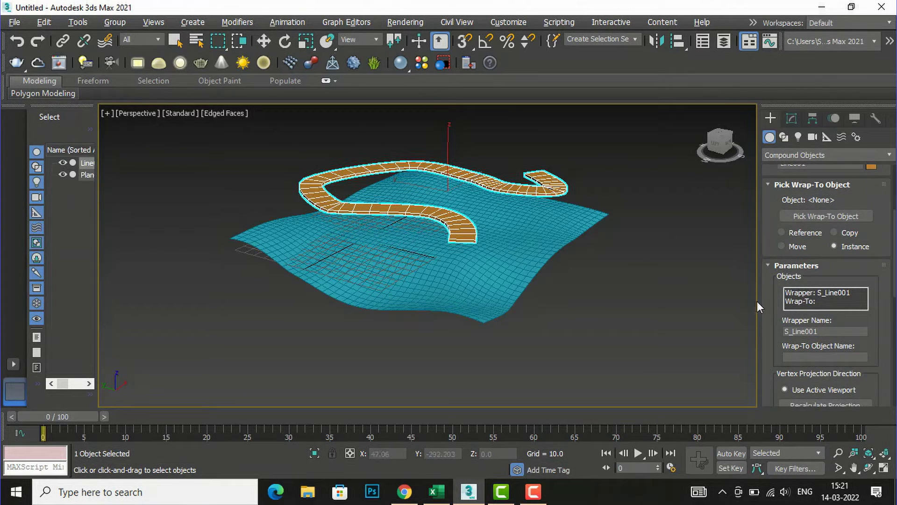
pyautogui.scroll(-1, 838, 310)
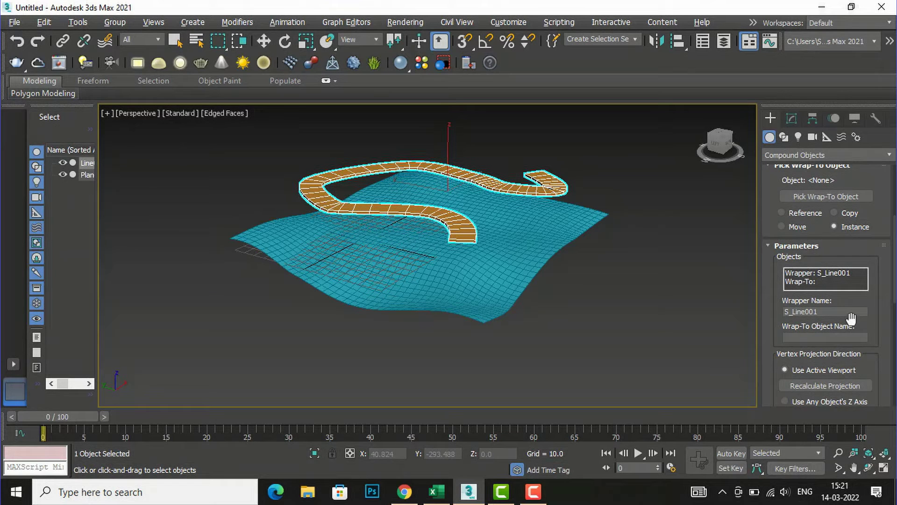
pyautogui.scroll(-1, 852, 319)
pyautogui.scroll(-2, 867, 351)
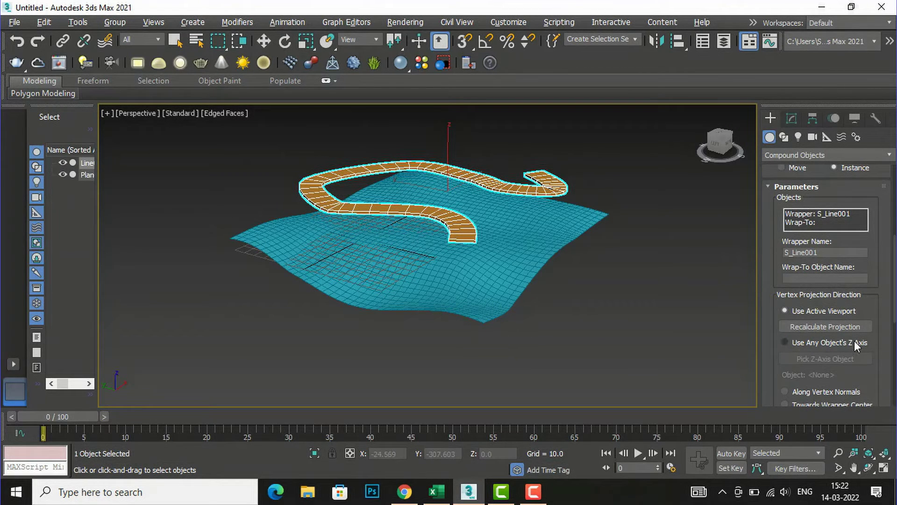
pyautogui.scroll(-2, 855, 341)
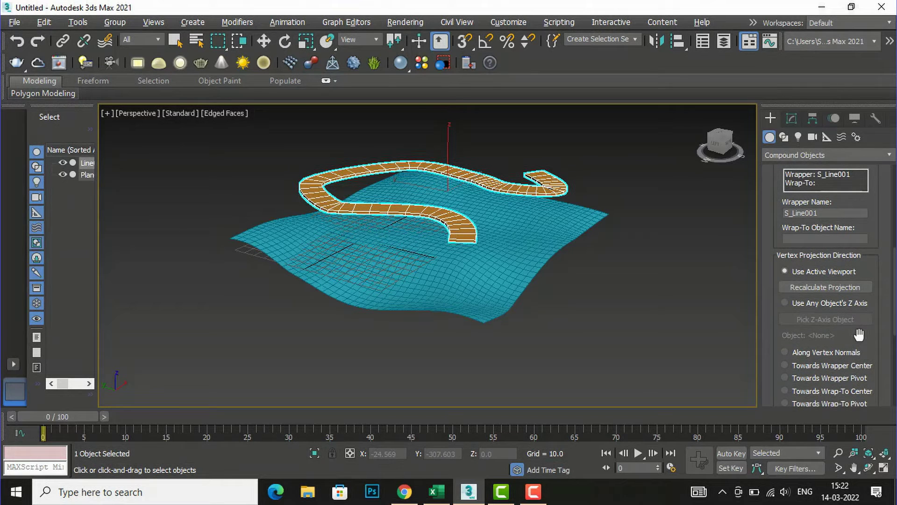
pyautogui.scroll(-1, 858, 335)
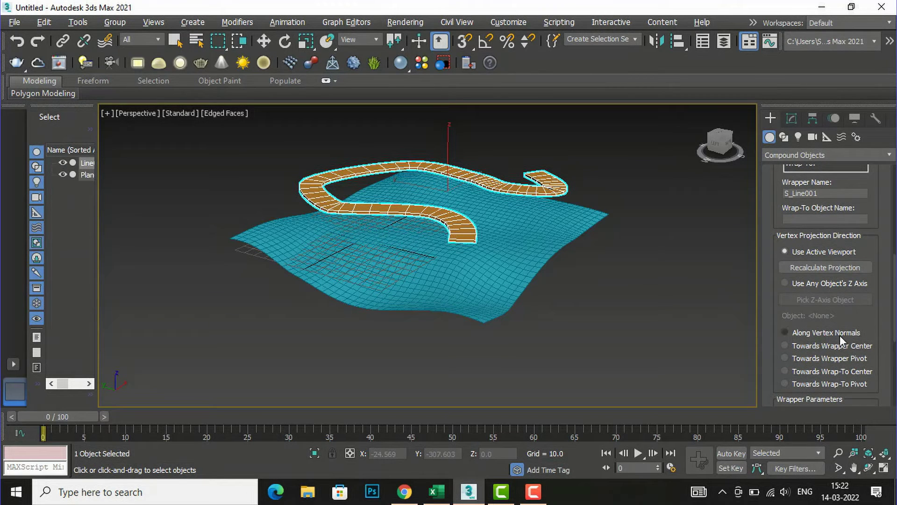
pyautogui.scroll(-1, 801, 346)
pyautogui.scroll(-5, 800, 350)
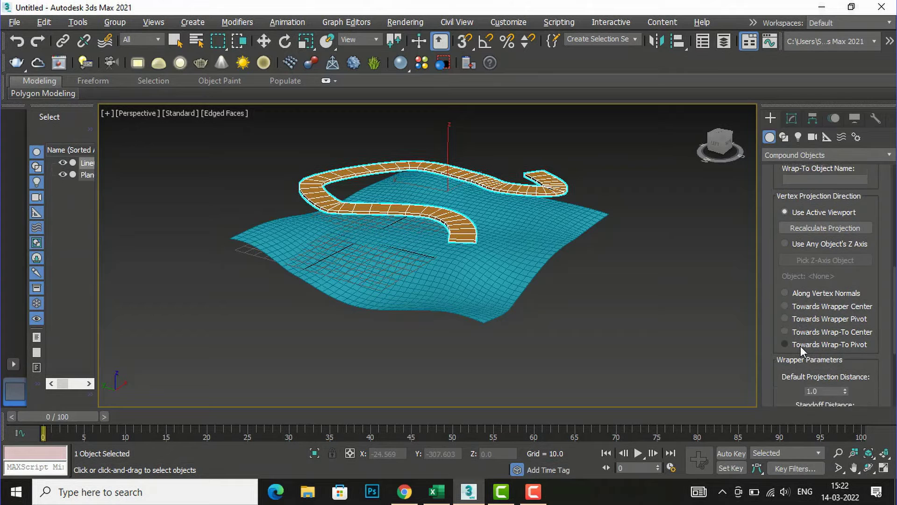
pyautogui.scroll(-4, 801, 345)
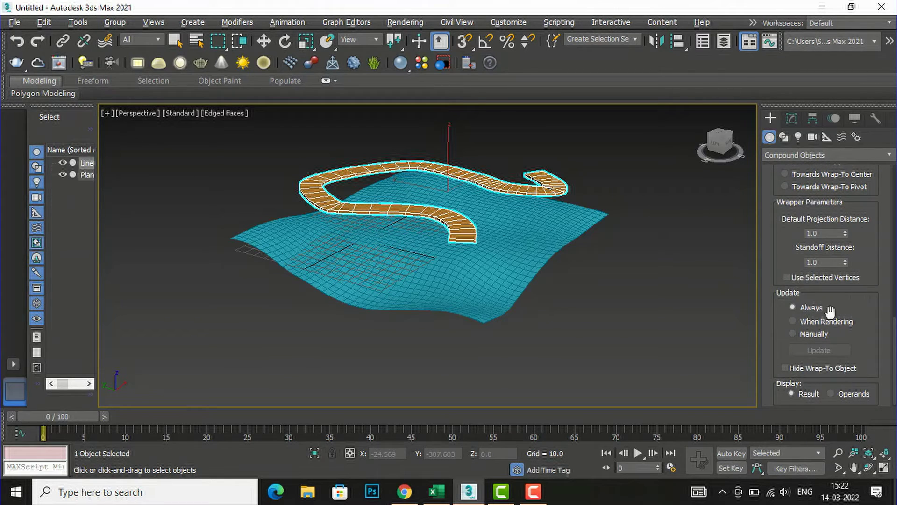
pyautogui.moveTo(851, 351); pyautogui.dragTo(851, 347)
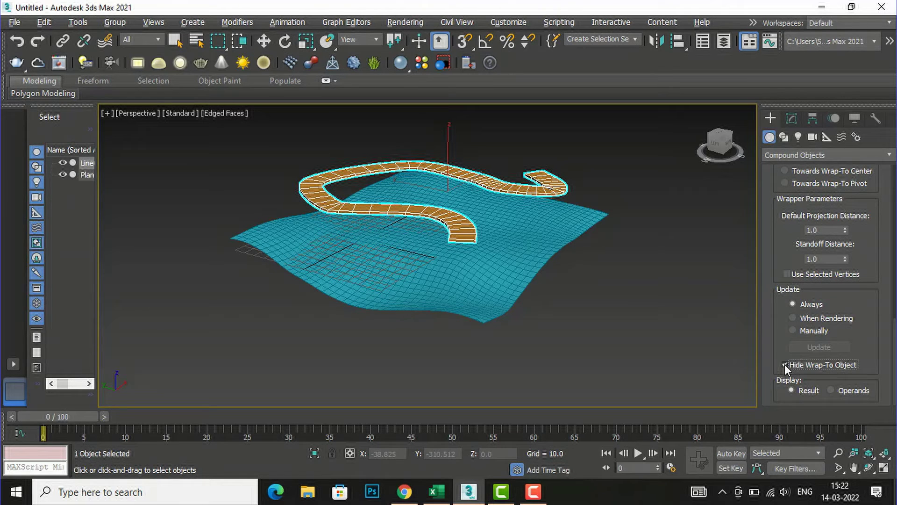
pyautogui.click(784, 363)
# Try conforming the path to the terrain with the Perspective view active, and undo the terrain pick
pyautogui.scroll(5, 852, 202)
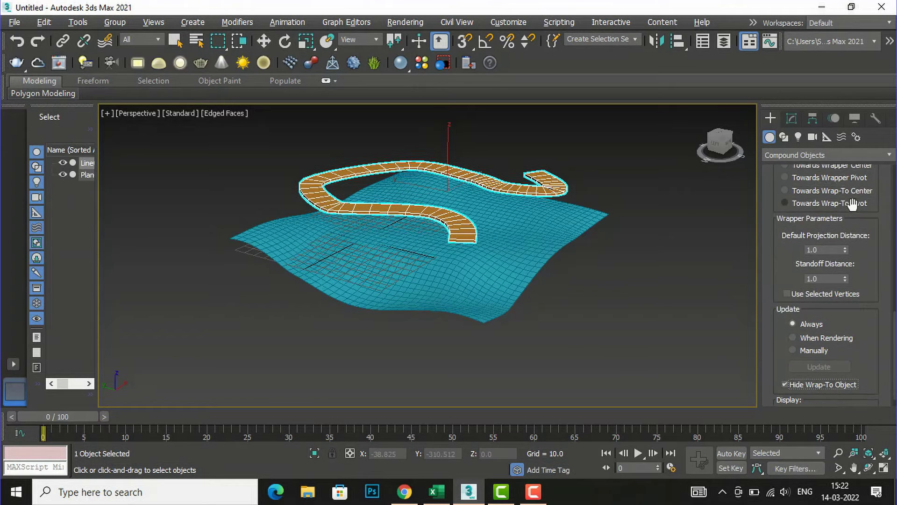
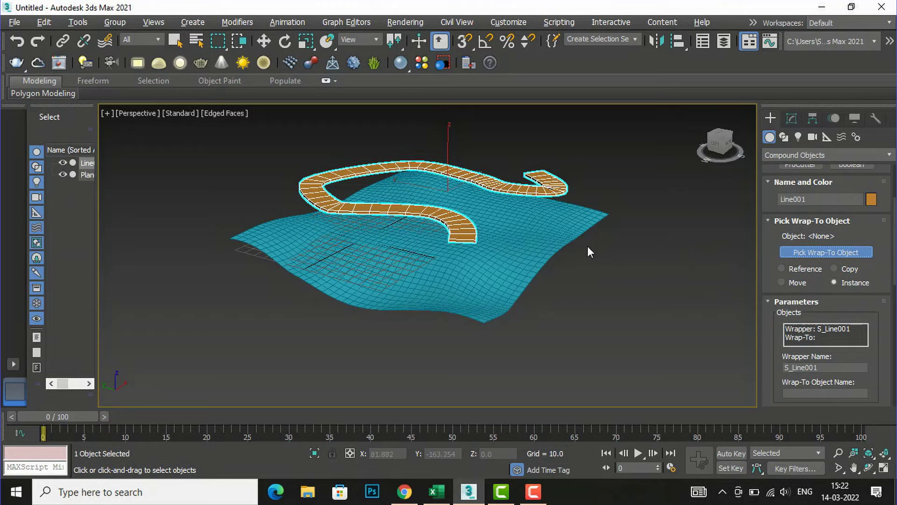
pyautogui.click(568, 235)
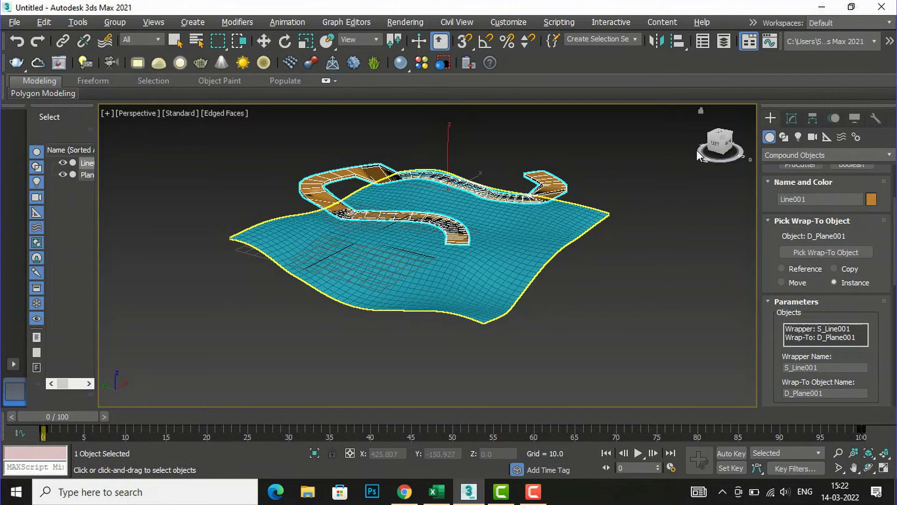
pyautogui.moveTo(720, 148); pyautogui.dragTo(714, 175)
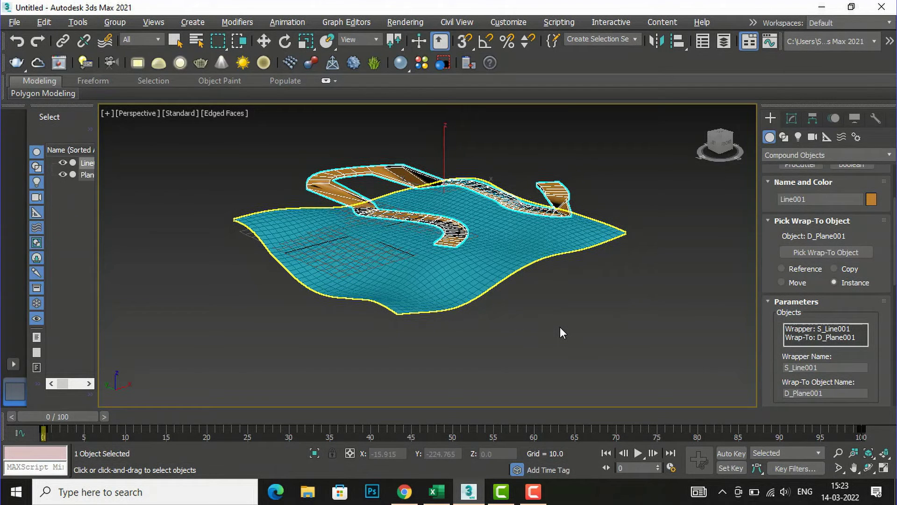
pyautogui.hotkey('ctrl', 'z')
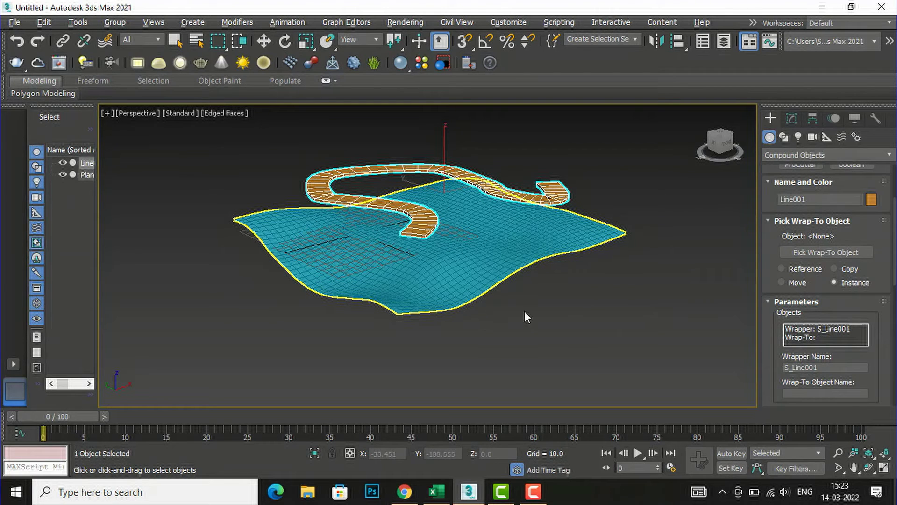
# Display the Top view and pick the terrain as the Conform wrap-to object, using the Instance option
pyautogui.scroll(2, 776, 268)
pyautogui.scroll(2, 776, 268)
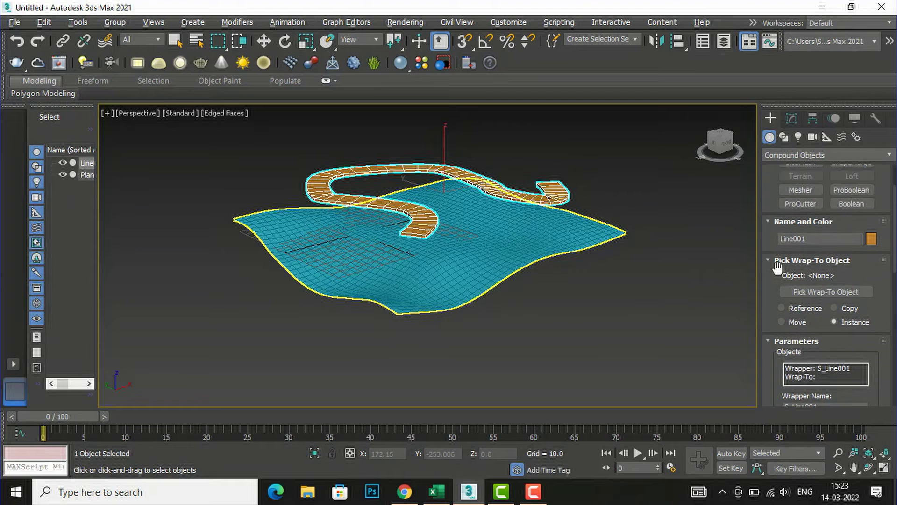
pyautogui.scroll(2, 778, 267)
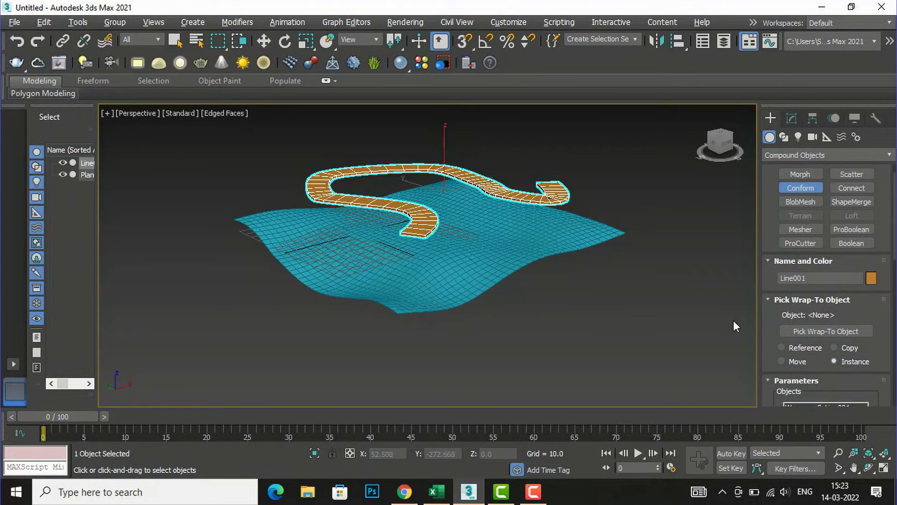
pyautogui.scroll(-2, 876, 323)
pyautogui.scroll(-3, 875, 323)
pyautogui.scroll(-4, 874, 323)
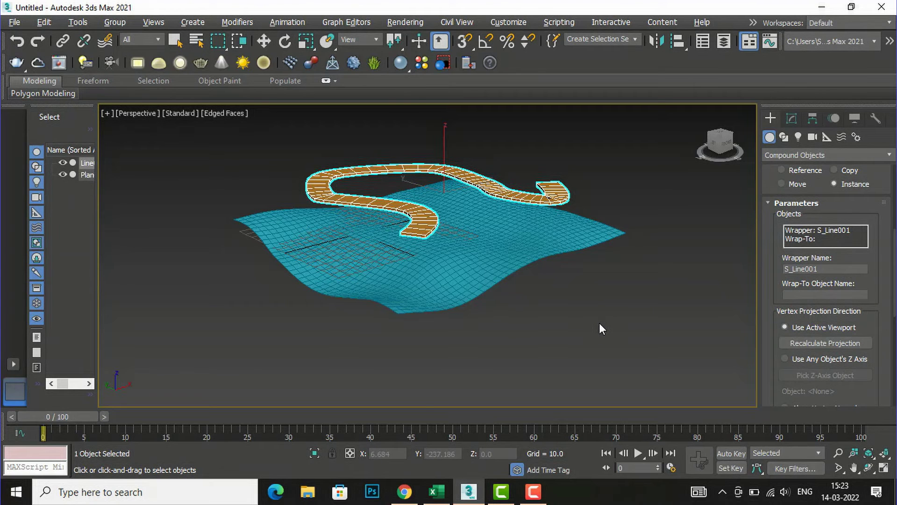
pyautogui.hotkey('alt', 'w')
pyautogui.rightClick(354, 187)
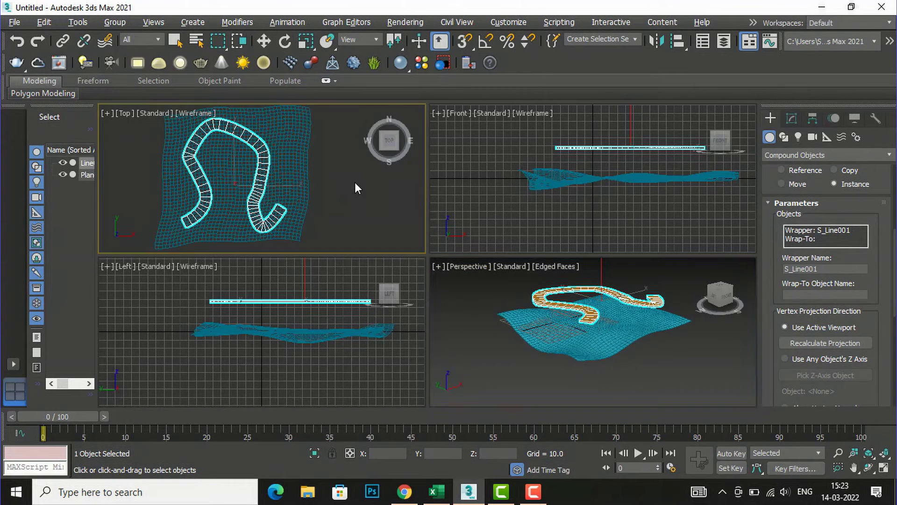
pyautogui.scroll(2, 790, 231)
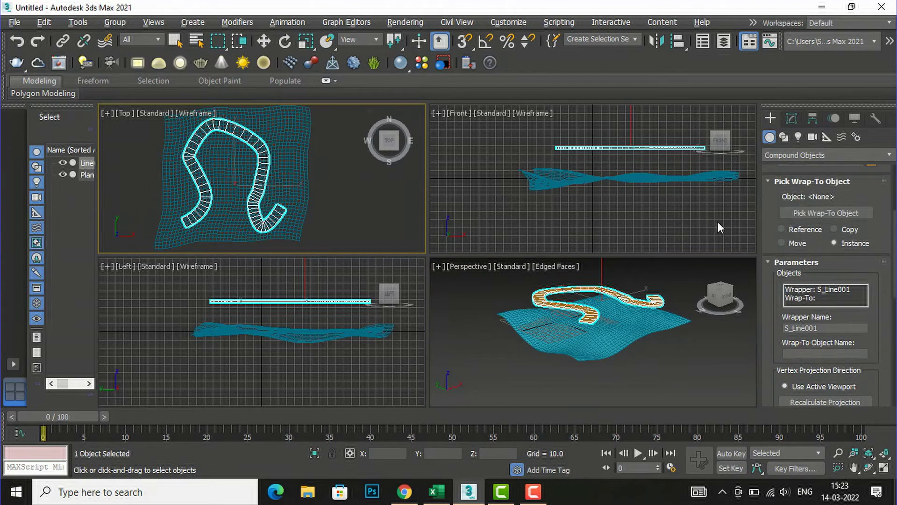
pyautogui.rightClick(464, 211)
pyautogui.hotkey('alt', 'w')
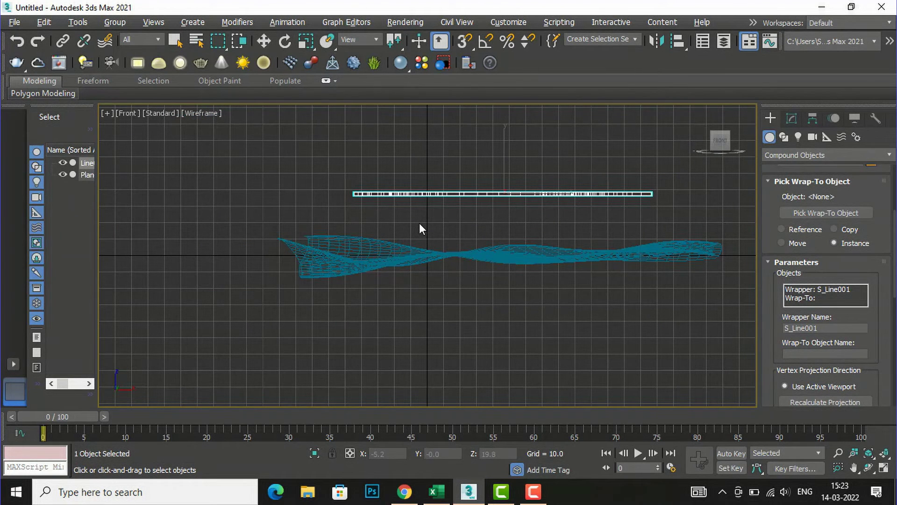
pyautogui.press('t')
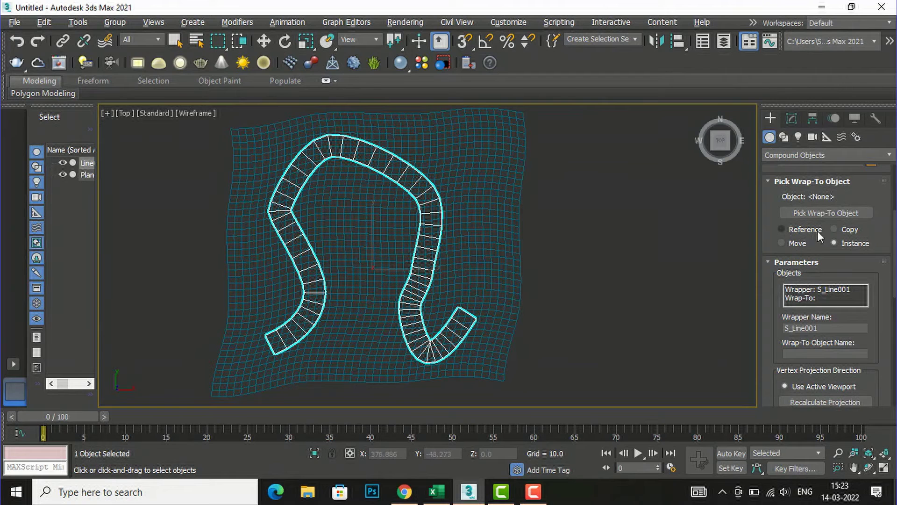
pyautogui.click(814, 212)
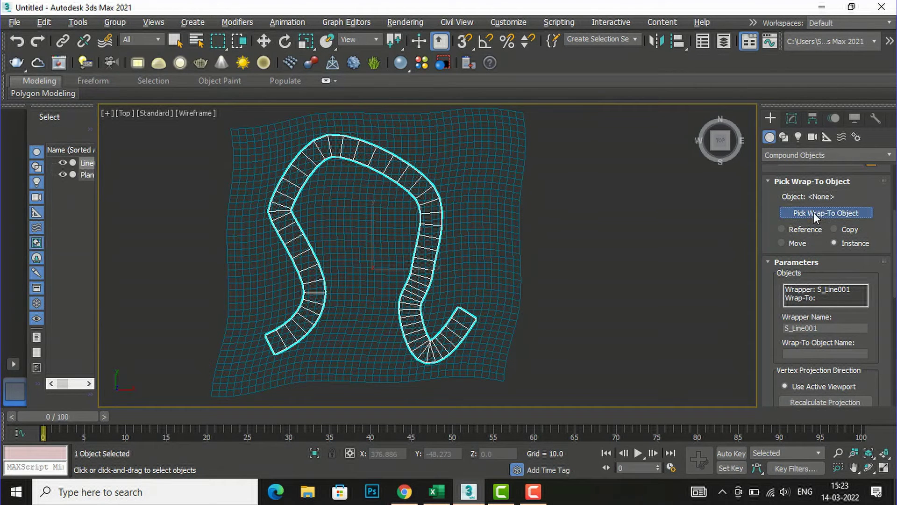
pyautogui.click(517, 231)
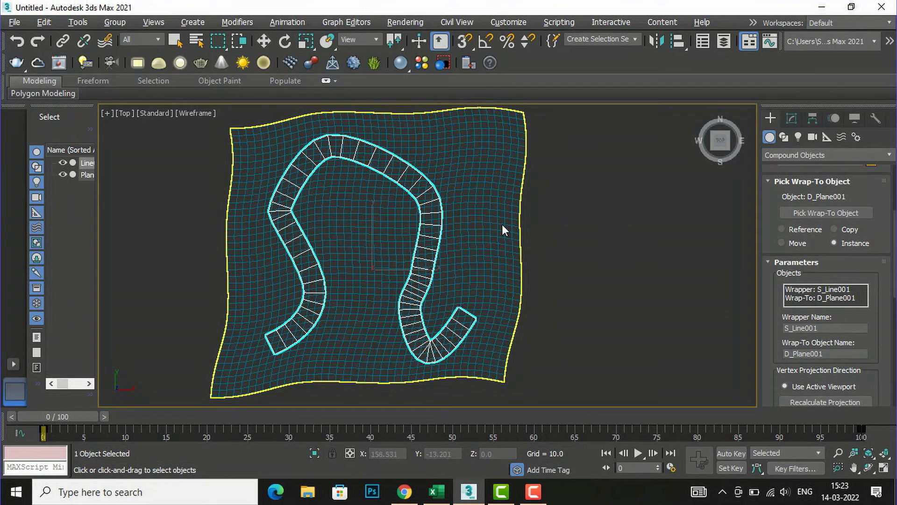
# Maximize the Perspective view and inspect the conformed path on the terrain from another angle
pyautogui.hotkey('alt', 'w')
pyautogui.rightClick(487, 357)
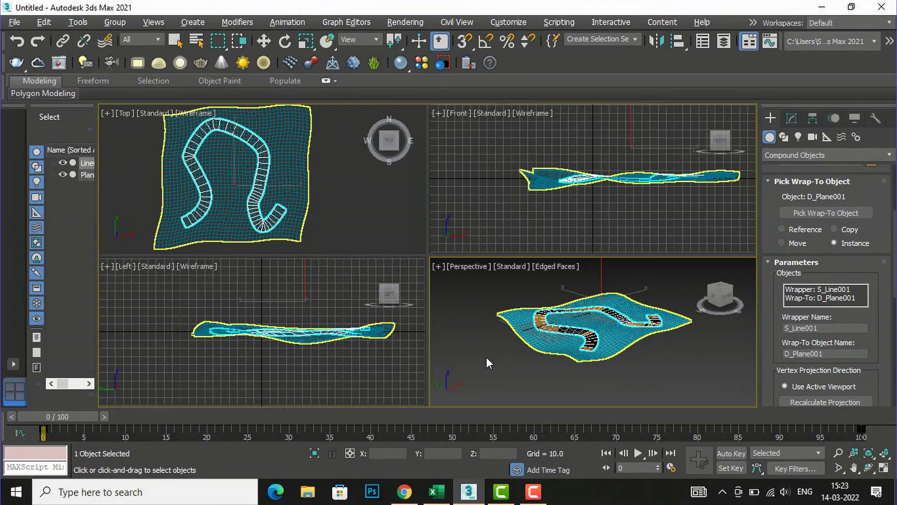
pyautogui.hotkey('alt', 'w')
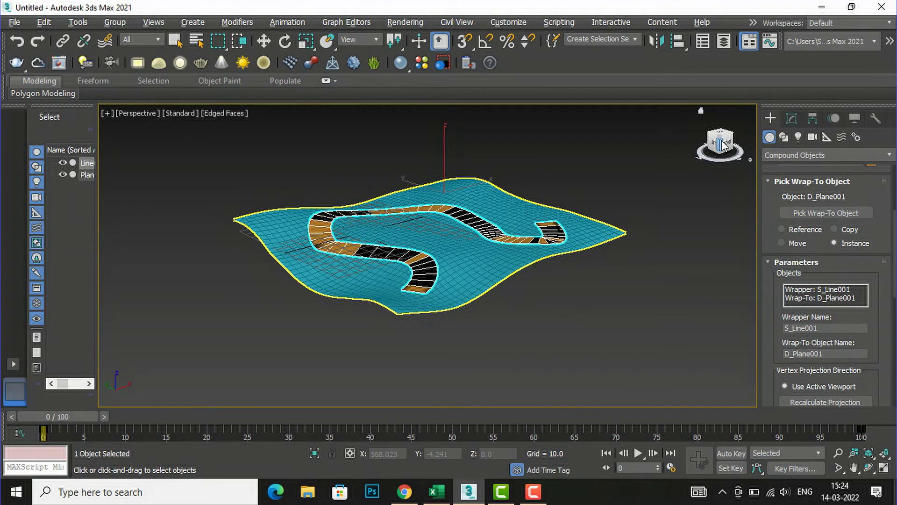
pyautogui.moveTo(722, 149)
pyautogui.mouseDown()
pyautogui.moveTo(733, 191)
pyautogui.moveTo(708, 166)
pyautogui.moveTo(704, 154)
pyautogui.moveTo(722, 150)
pyautogui.moveTo(713, 150)
pyautogui.mouseUp()
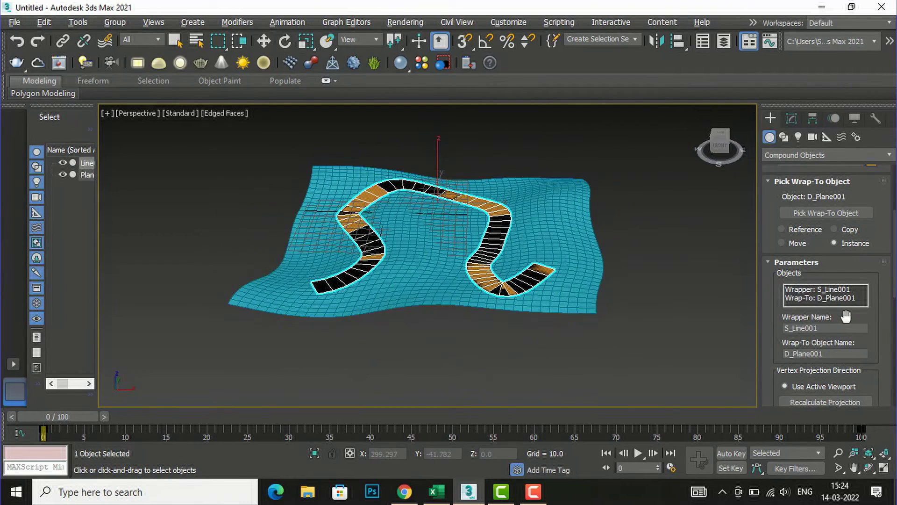
# Try the vertex normals, wrapper center, wrapper pivot, wrap-to center and wrap-to pivot projection directions, and return to Use Active Viewport
pyautogui.scroll(-5, 866, 307)
pyautogui.scroll(-5, 867, 308)
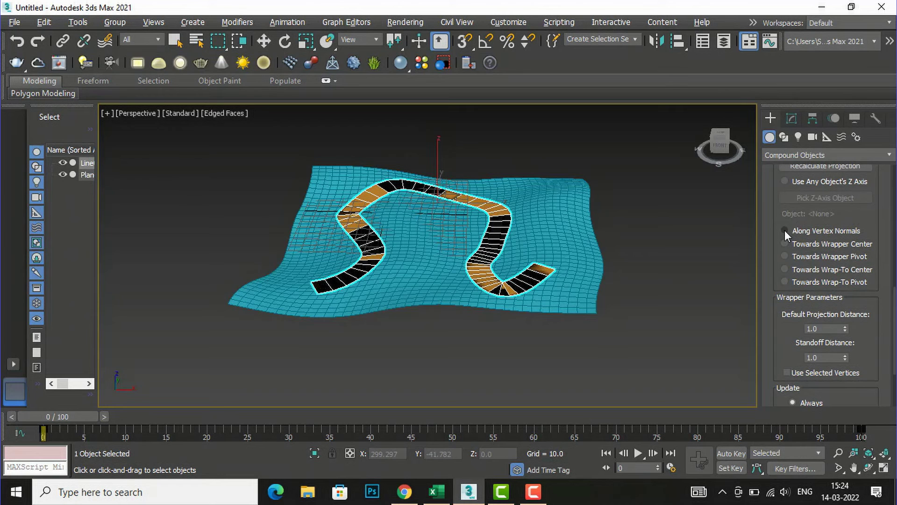
pyautogui.click(784, 230)
pyautogui.click(784, 244)
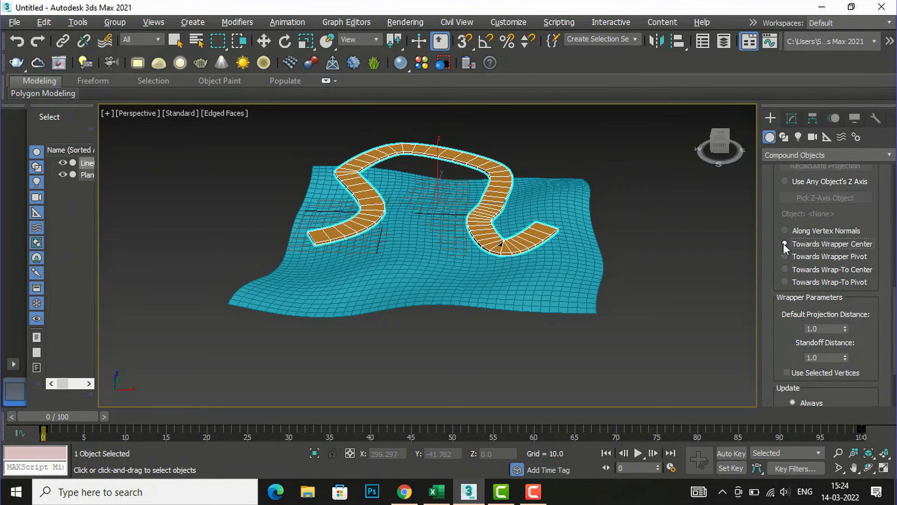
pyautogui.click(789, 257)
pyautogui.click(785, 270)
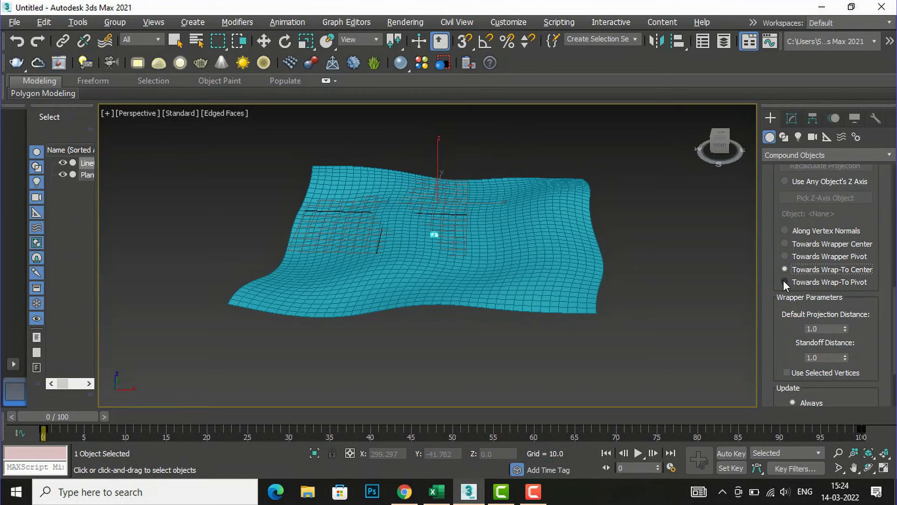
pyautogui.click(783, 279)
pyautogui.scroll(2, 789, 268)
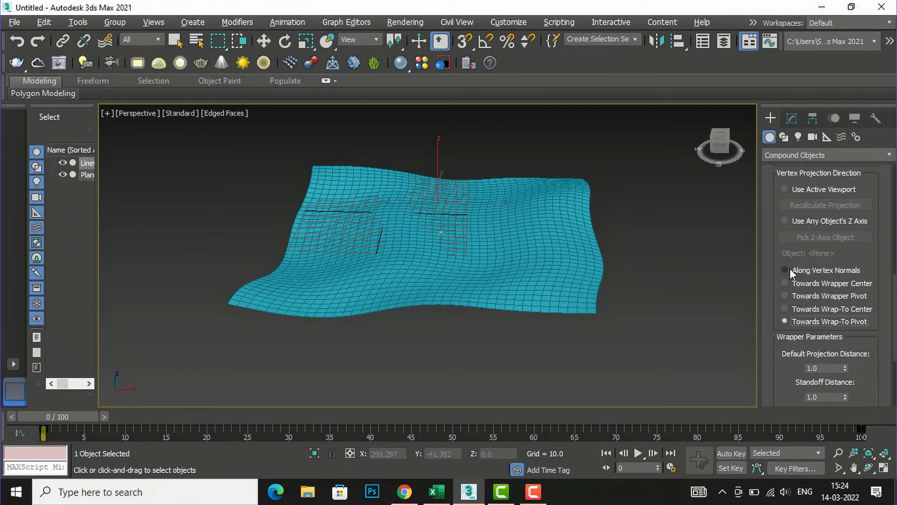
pyautogui.click(785, 289)
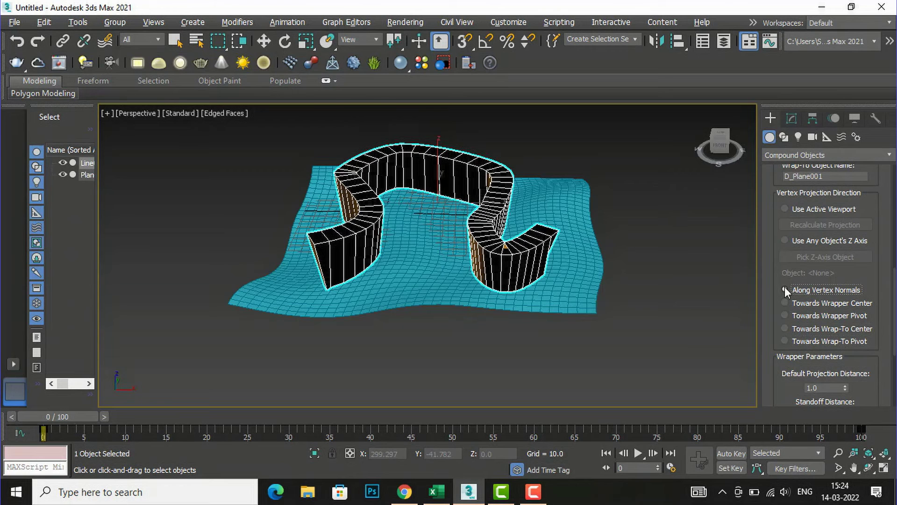
pyautogui.click(784, 209)
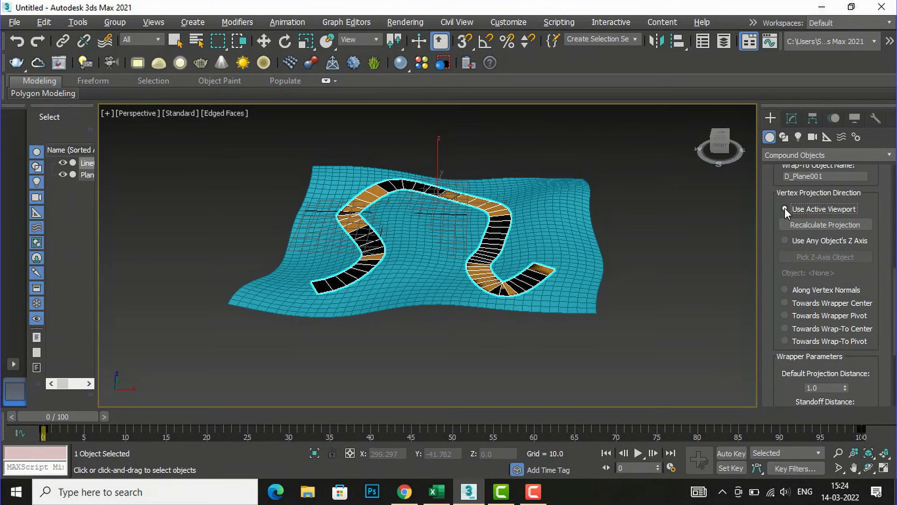
# Turn off Hide Wrap-To Object in the Conform update settings
pyautogui.scroll(-2, 864, 344)
pyautogui.scroll(-4, 864, 344)
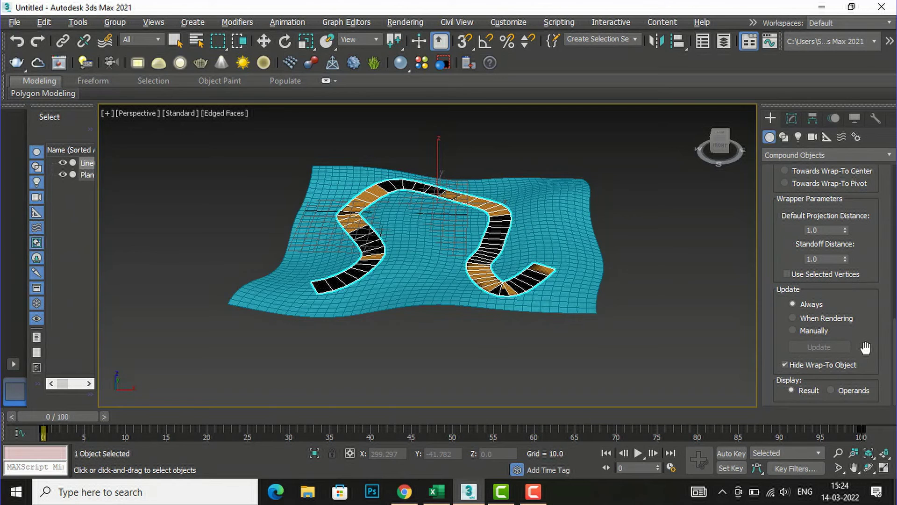
pyautogui.click(785, 364)
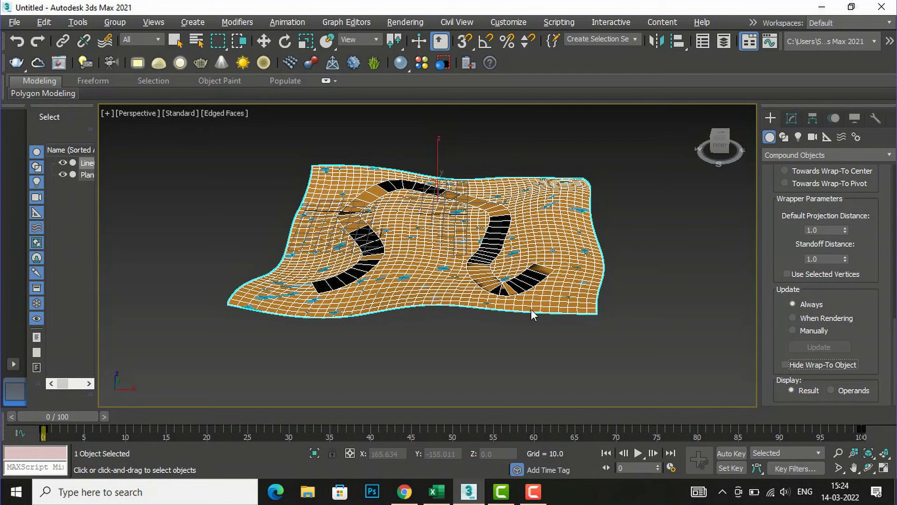
# Turn Hide Wrap-To Object back on in the Conform update settings
pyautogui.scroll(2, 462, 260)
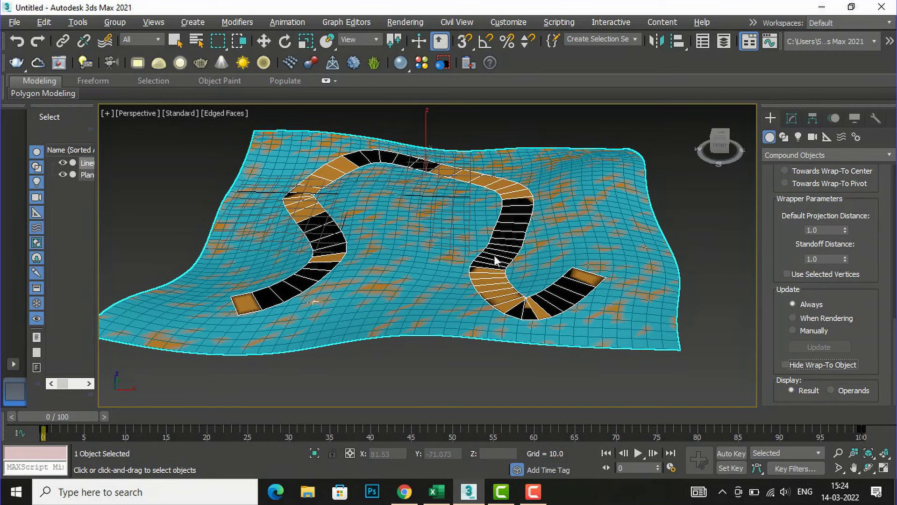
pyautogui.scroll(-3, 426, 260)
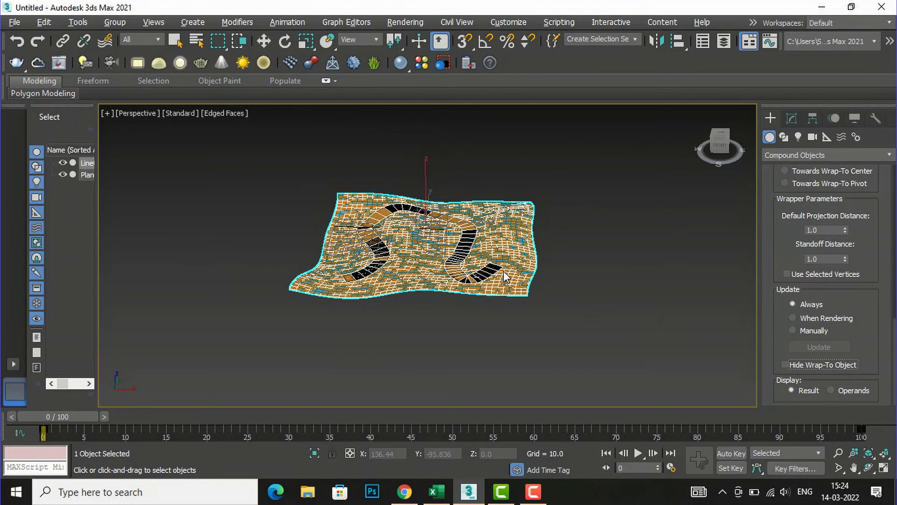
pyautogui.scroll(2, 451, 270)
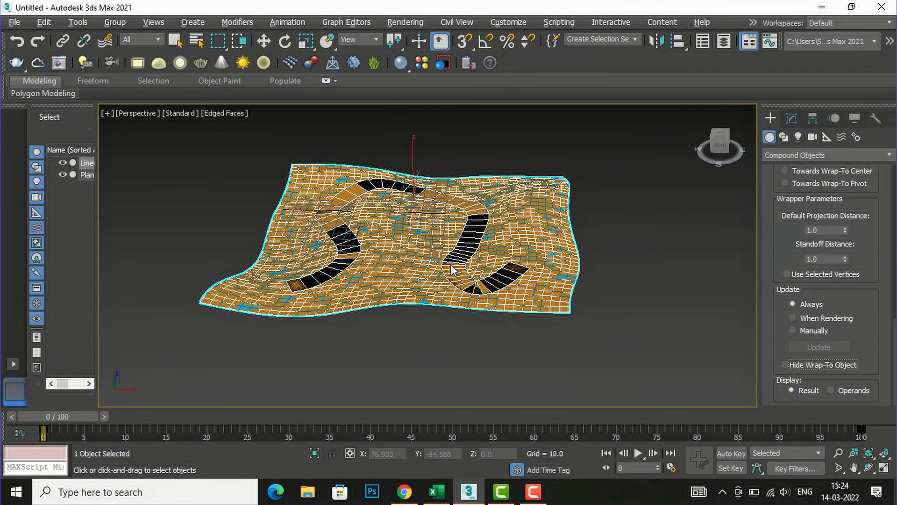
pyautogui.scroll(2, 451, 270)
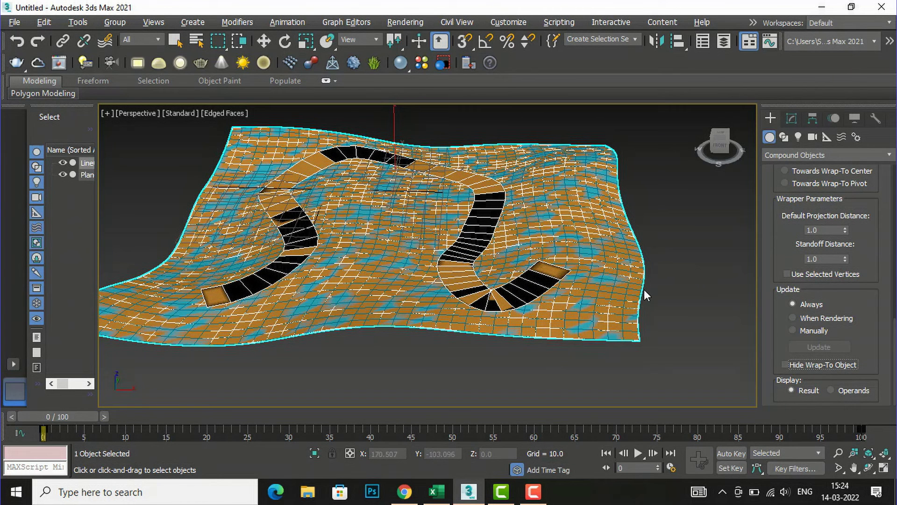
pyautogui.click(785, 365)
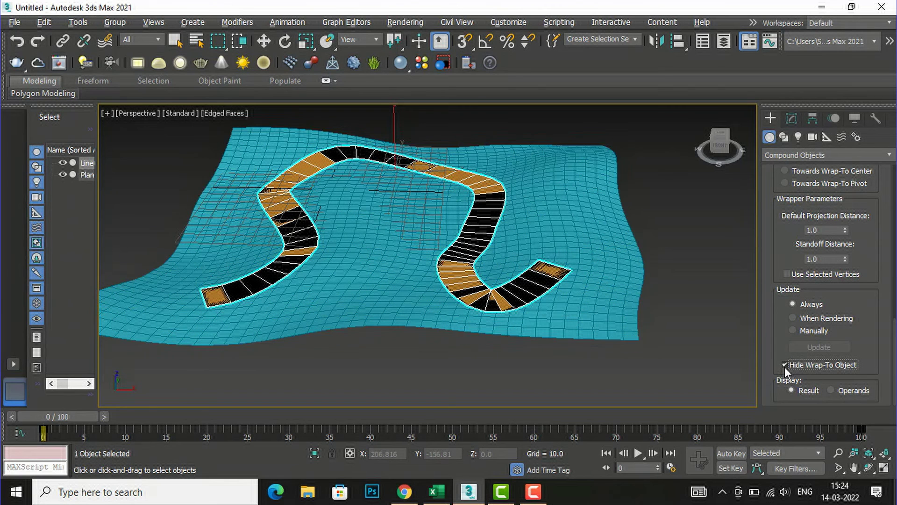
# Inspect the conformed path on the terrain from its left side and review the Conform parameters up to the object type list
pyautogui.scroll(-3, 362, 239)
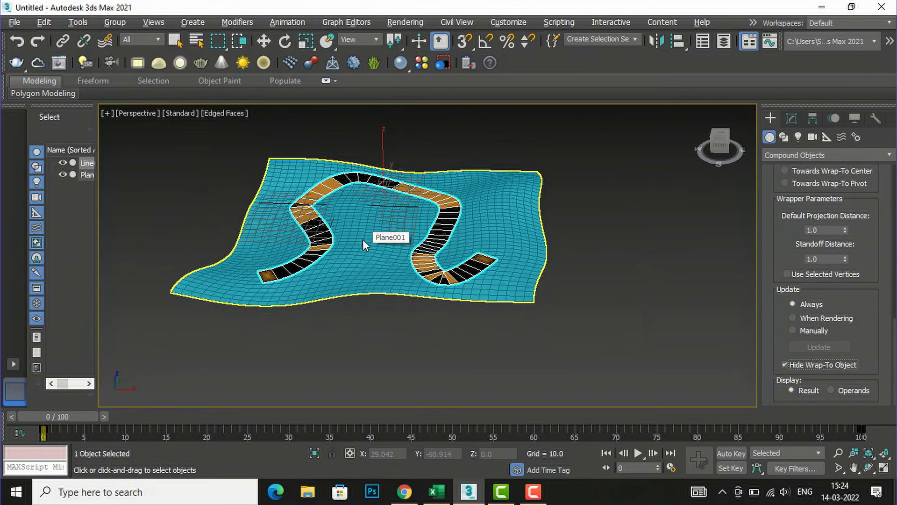
pyautogui.moveTo(726, 148); pyautogui.dragTo(804, 143)
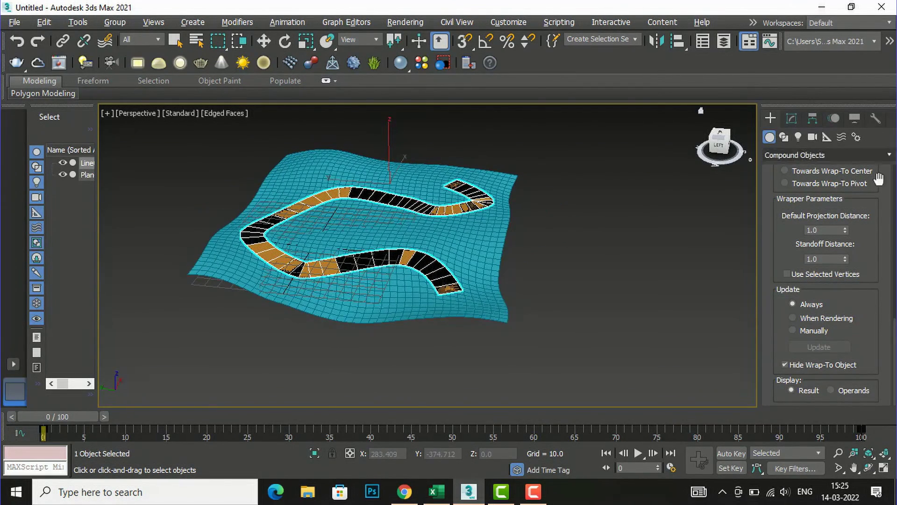
pyautogui.scroll(4, 855, 233)
pyautogui.scroll(8, 859, 225)
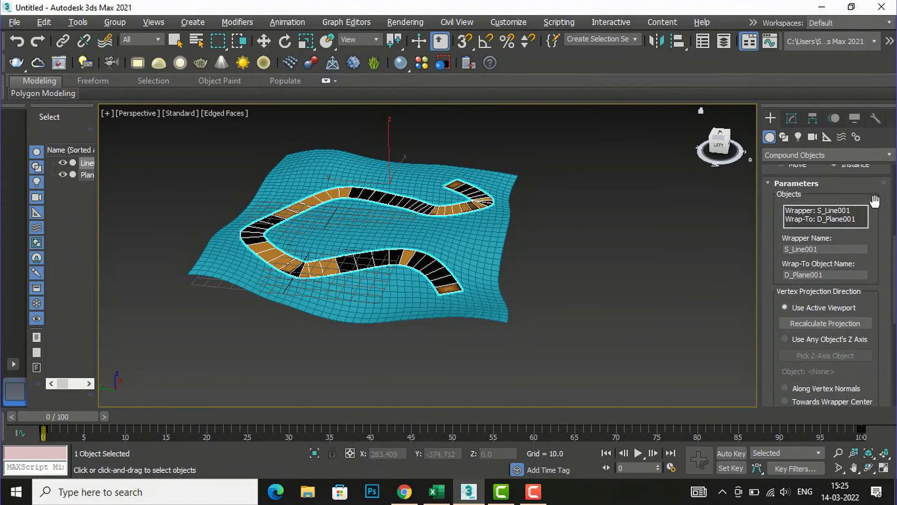
pyautogui.scroll(2, 891, 200)
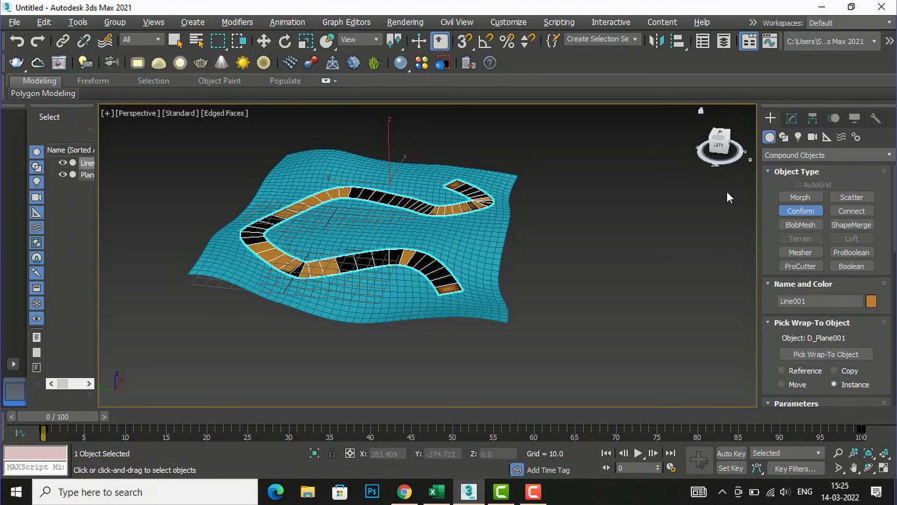